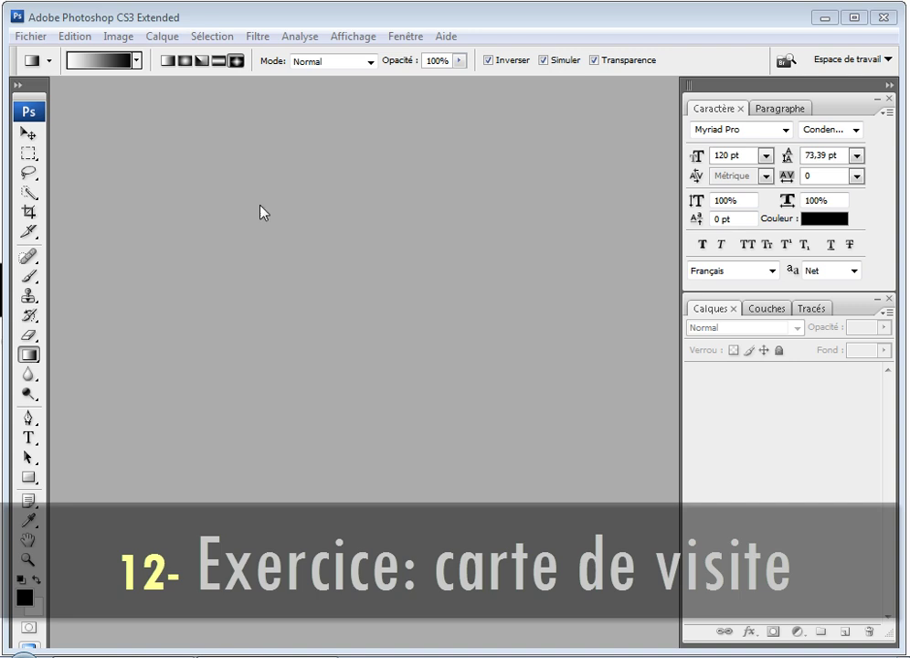
Step: Start a new document named 'Carte de visite' and check its 9,5 × 5 cm, 300 ppi settings
left_click(30, 37)
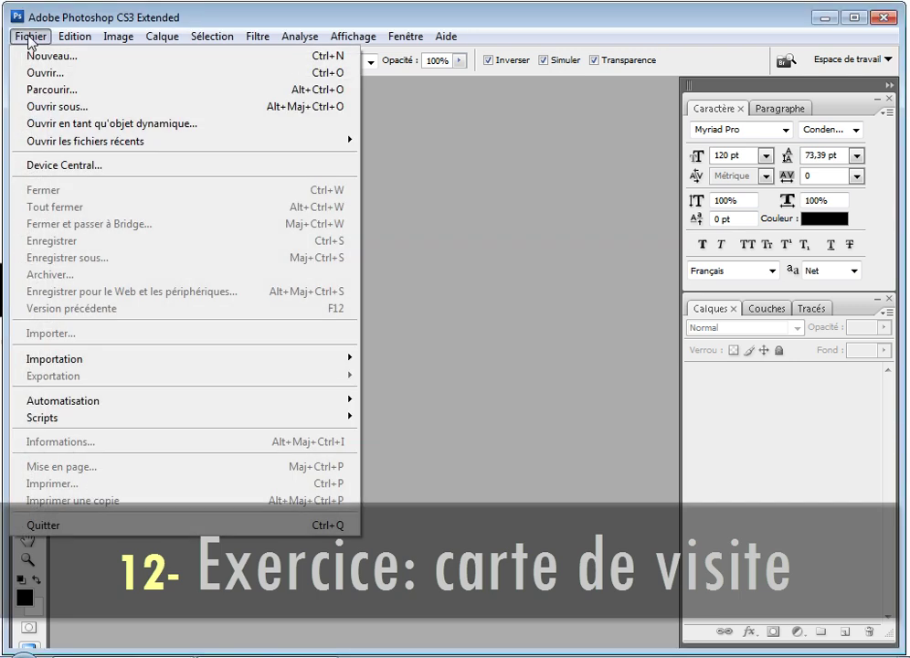
left_click(50, 57)
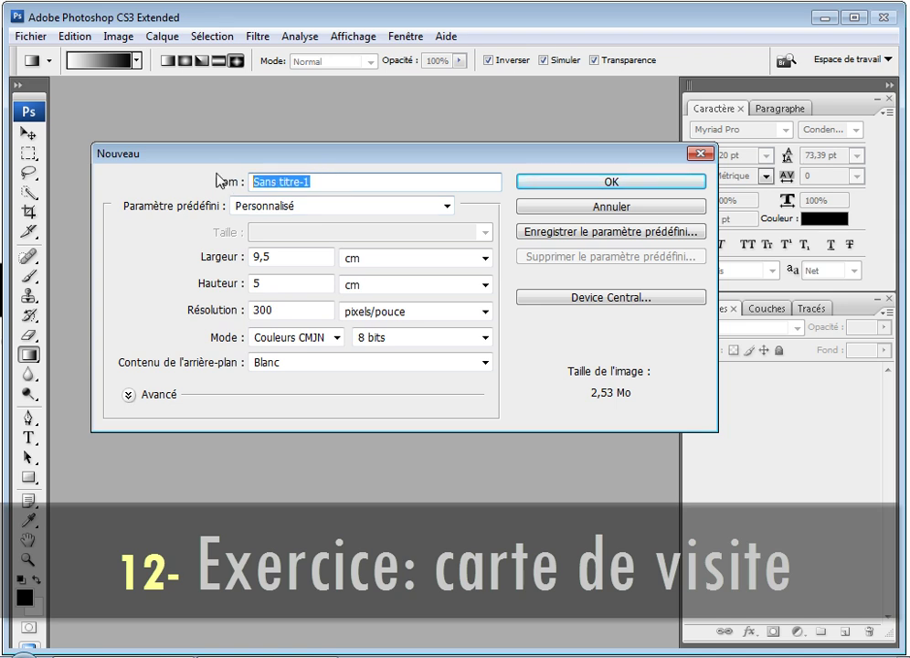
type("Carte")
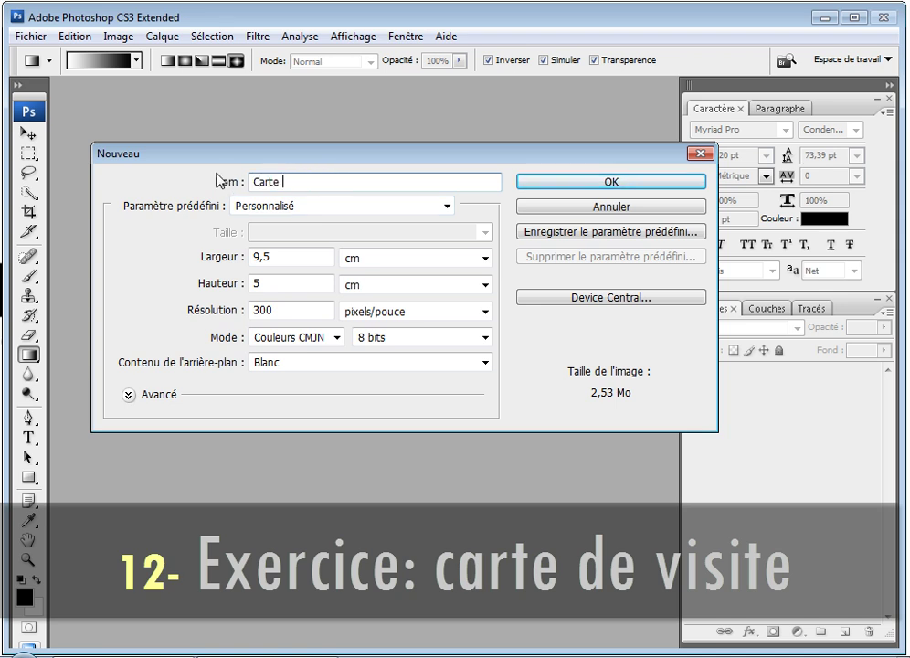
type(" de visite")
left_click_drag(286, 256, 229, 260)
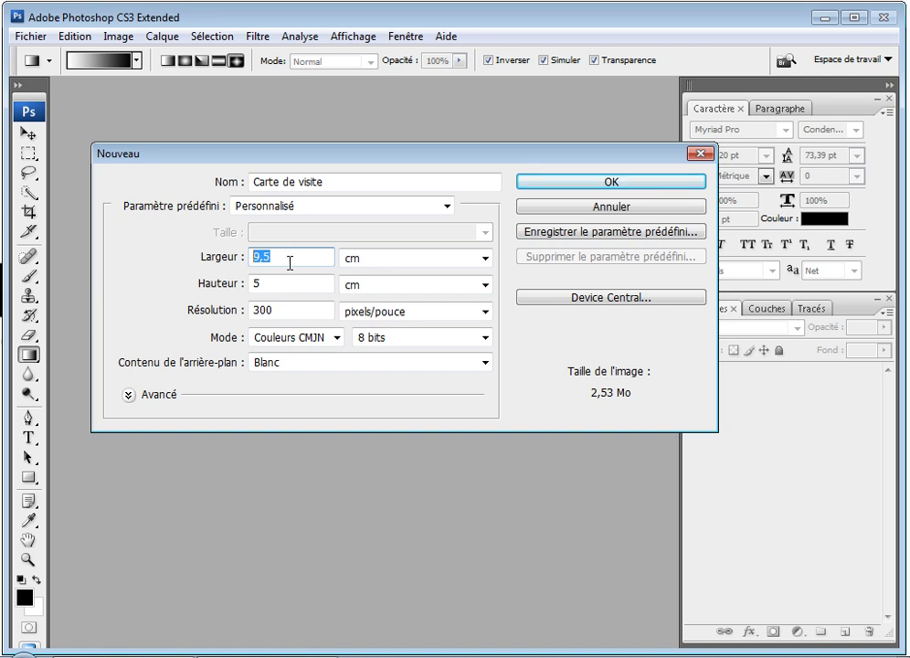
left_click(262, 284)
left_click_drag(261, 284, 248, 285)
left_click(286, 313)
left_click_drag(286, 313, 243, 319)
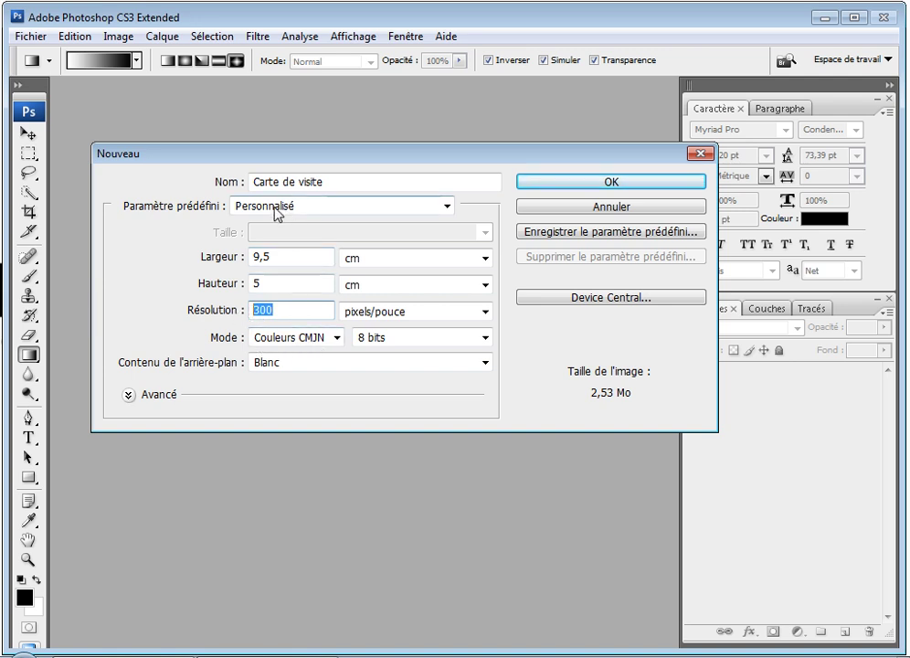
Step: Save the settings as a 'Carte de visite' preset, apply it, and create the blank card
left_click(568, 235)
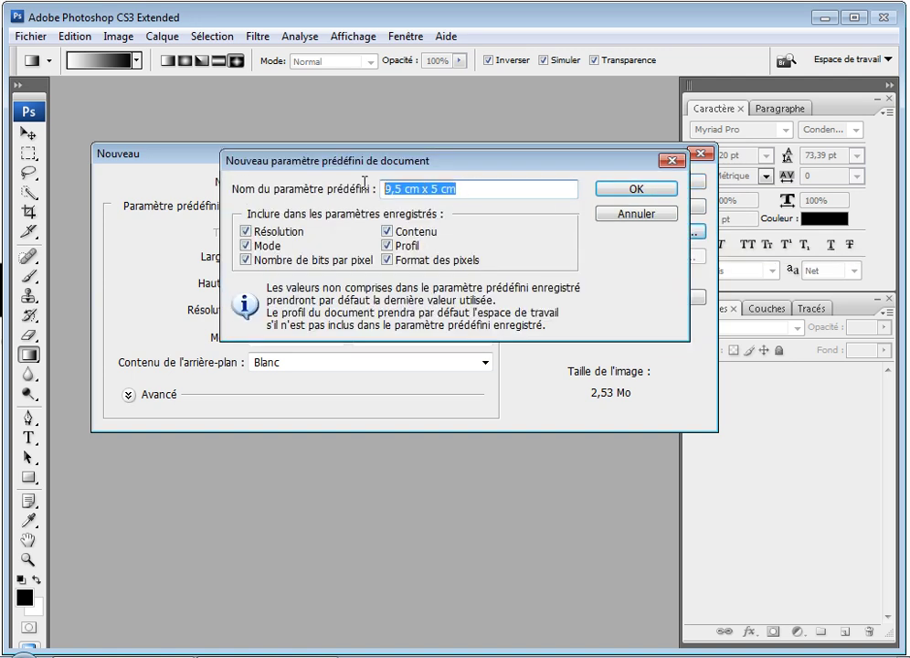
type("Carte de visite")
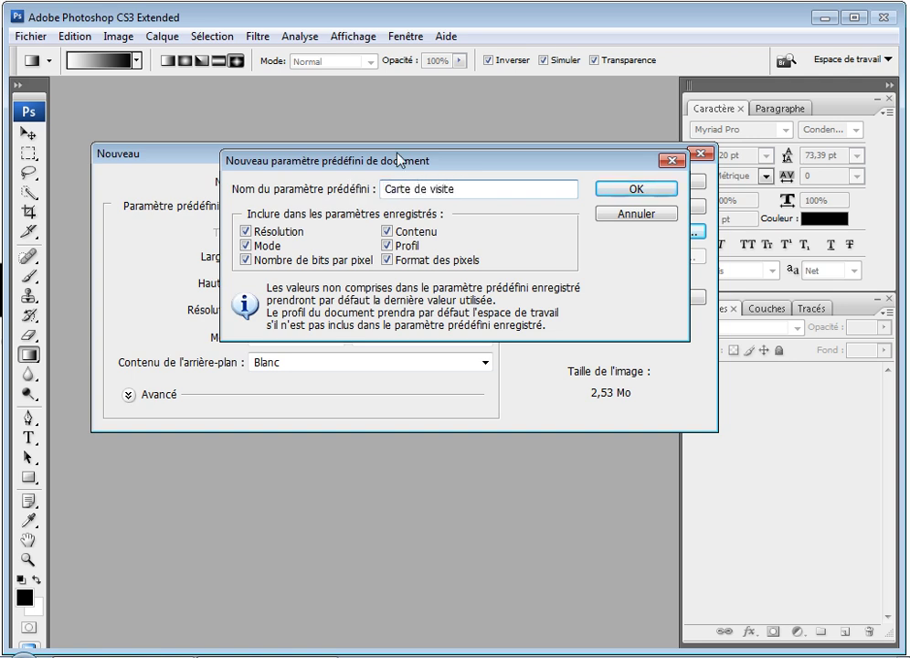
left_click(672, 187)
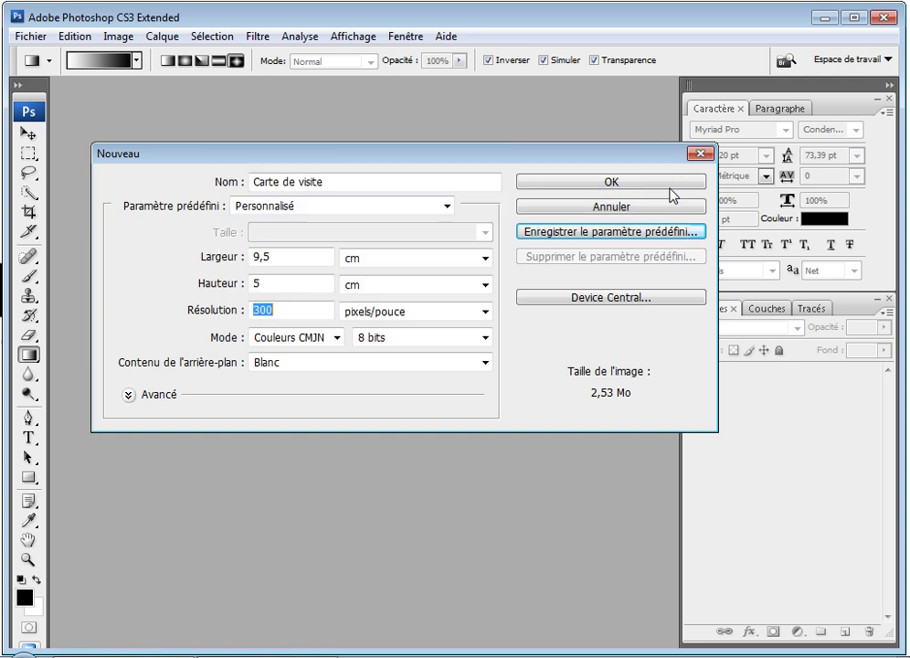
left_click(393, 207)
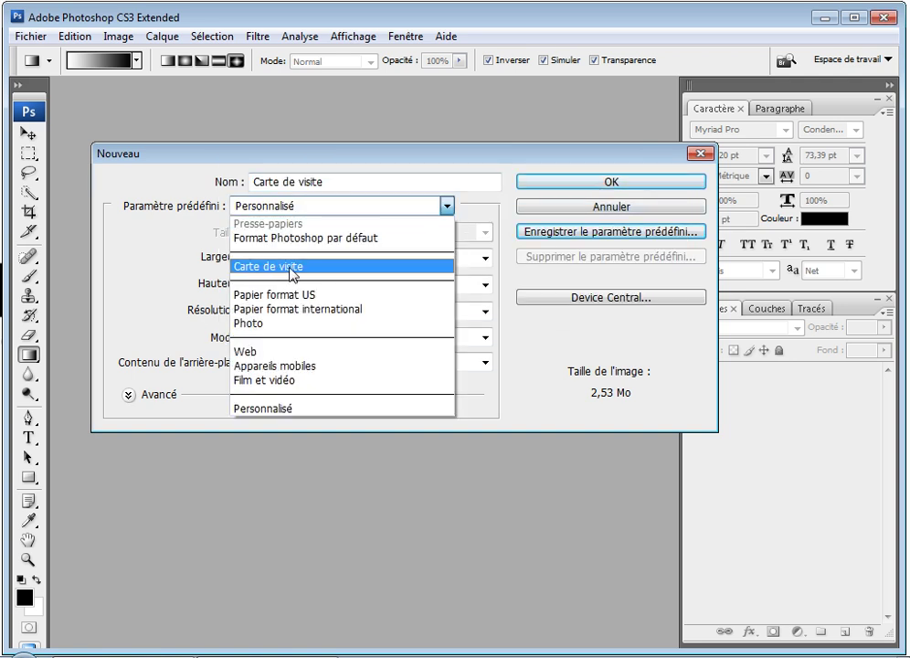
left_click(289, 269)
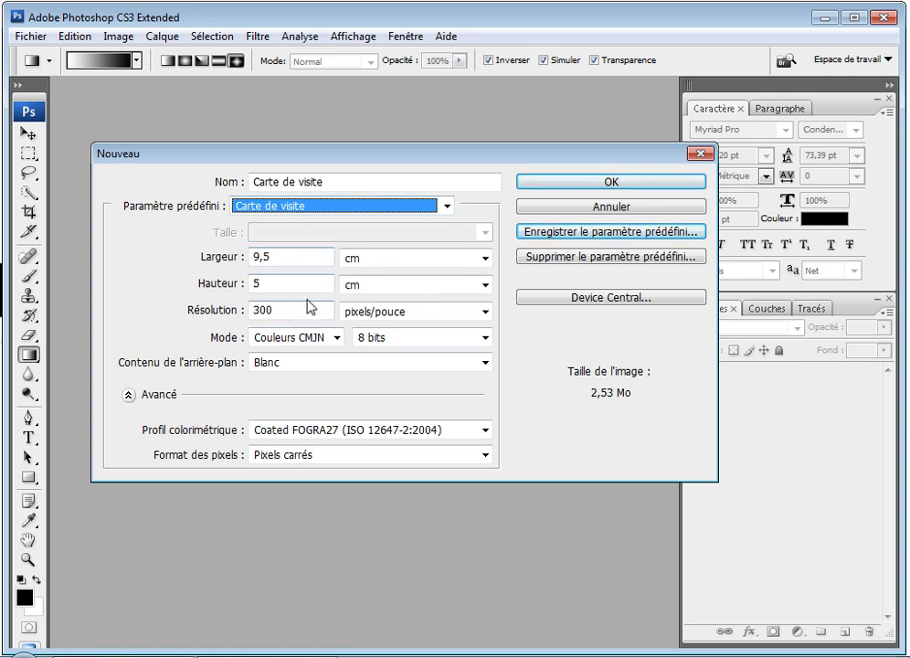
left_click(582, 186)
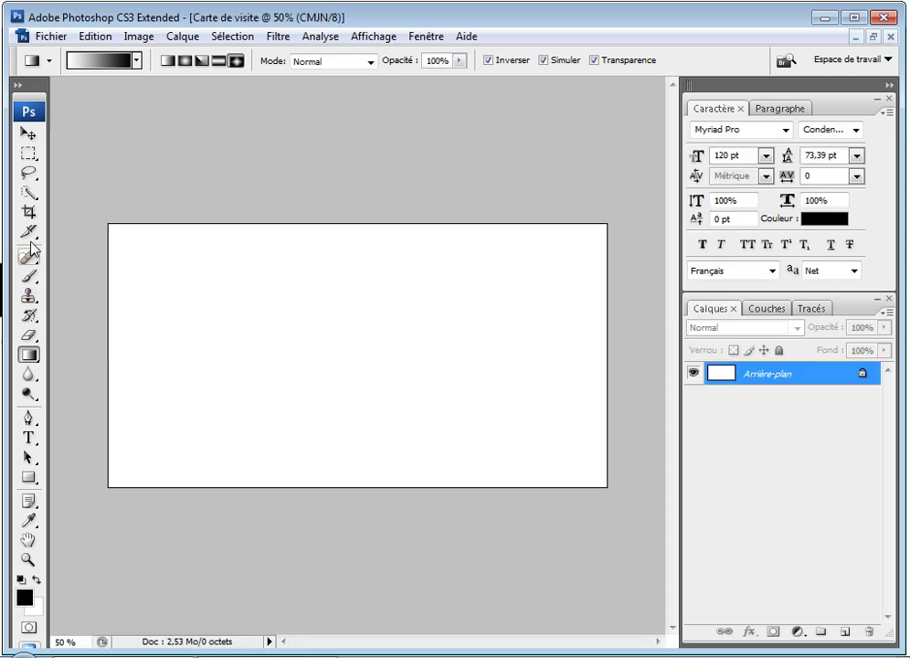
Step: Marquee a strip across the card's bottom and set the foreground colour to dark grey 4f4f4f
left_click(30, 152)
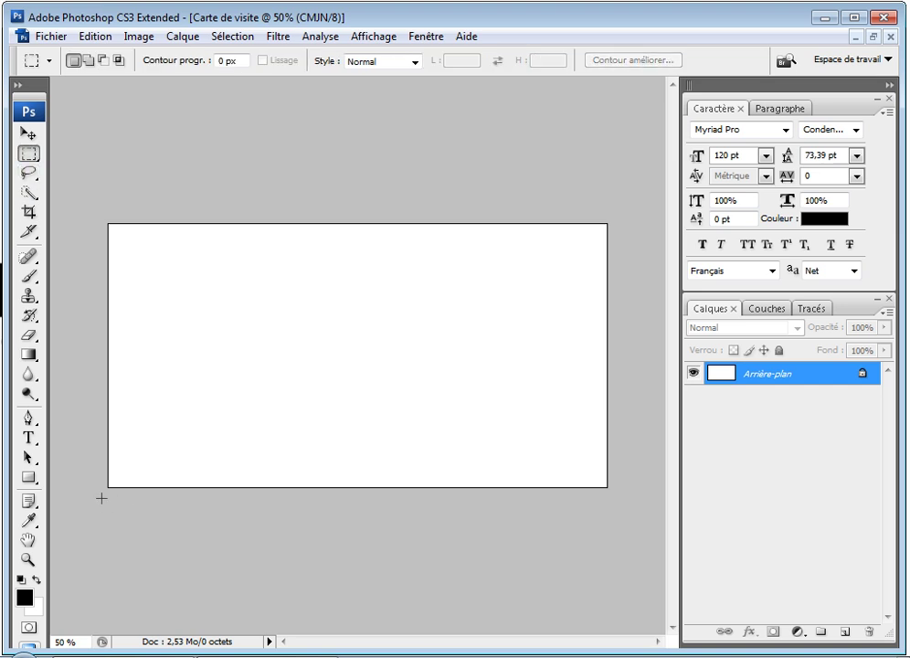
left_click_drag(113, 439, 612, 421)
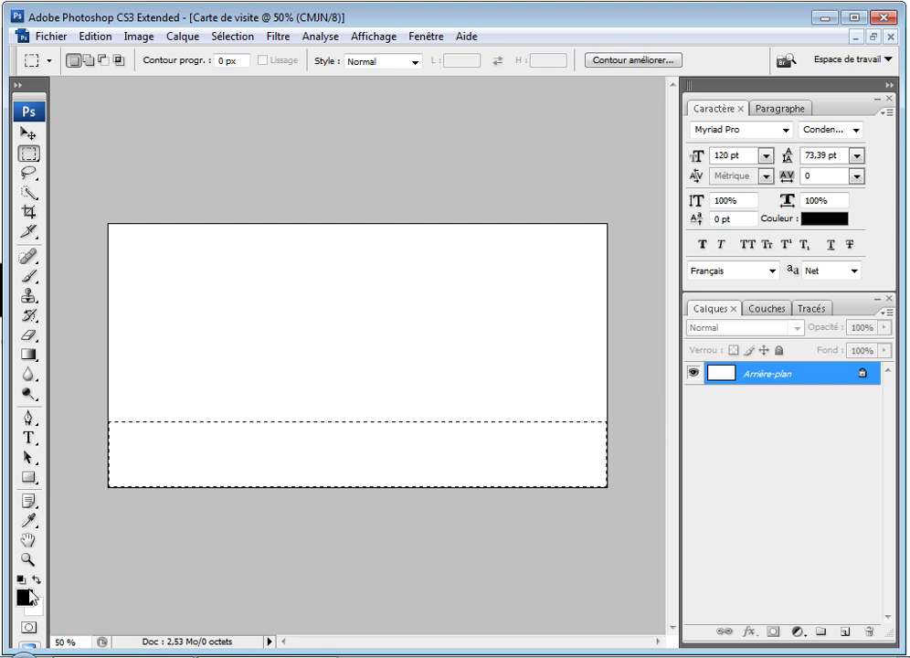
left_click(20, 600)
left_click_drag(476, 435, 385, 428)
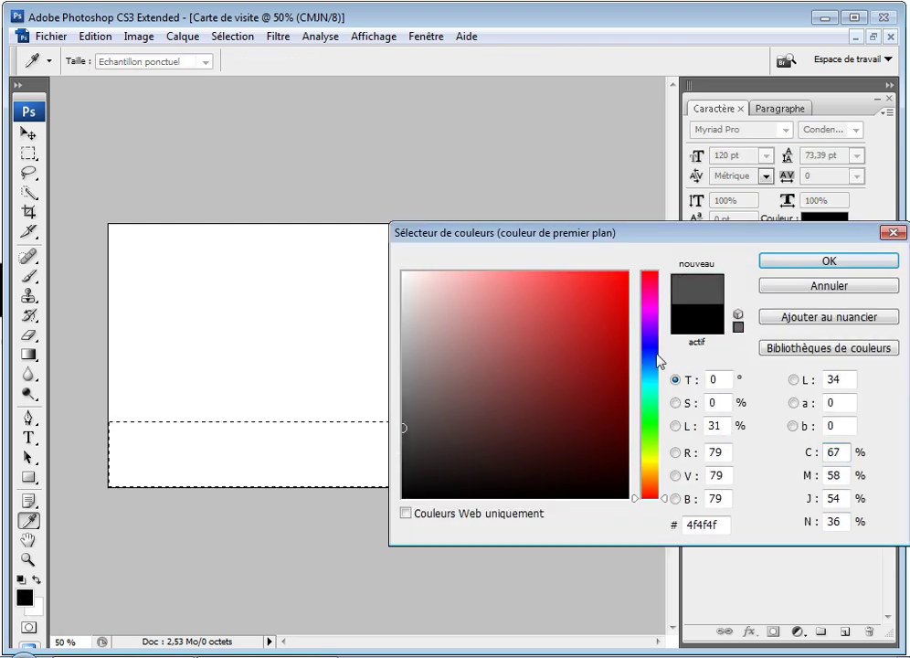
key("Return")
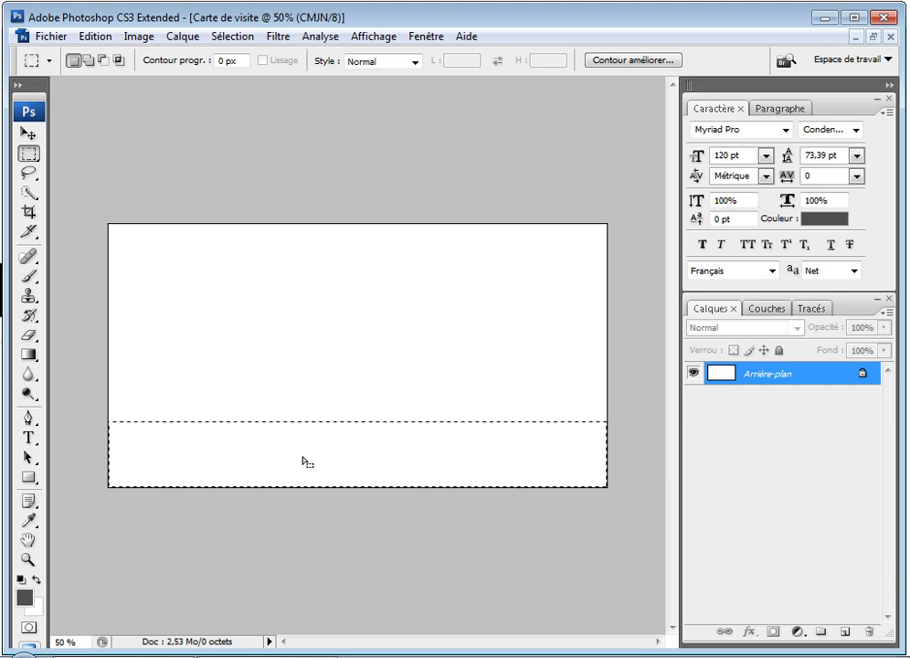
Step: Fill the bottom strip with the dark grey and deselect
key("alt")
key("alt+BackSpace")
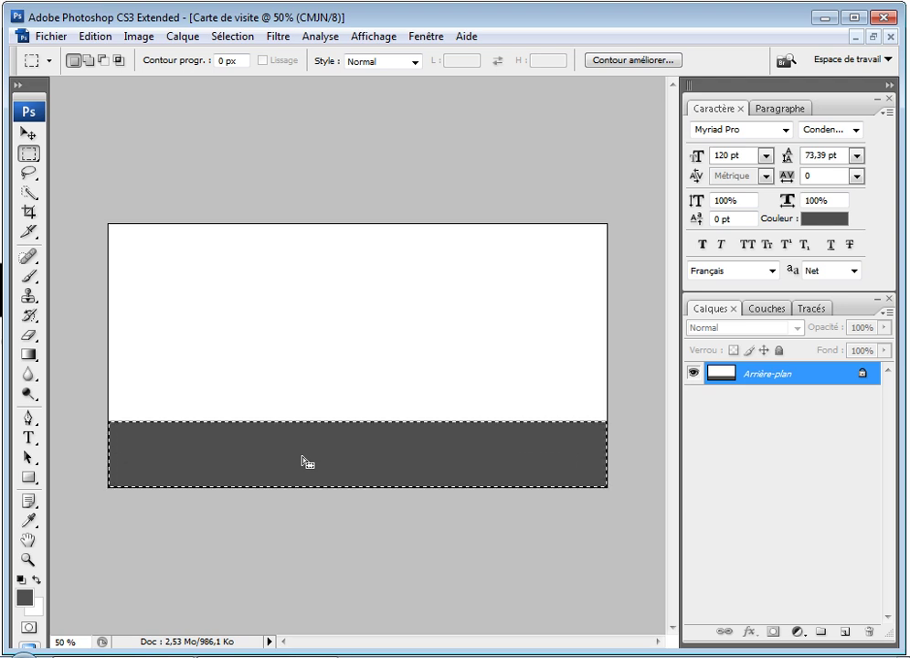
key("ctrl+z")
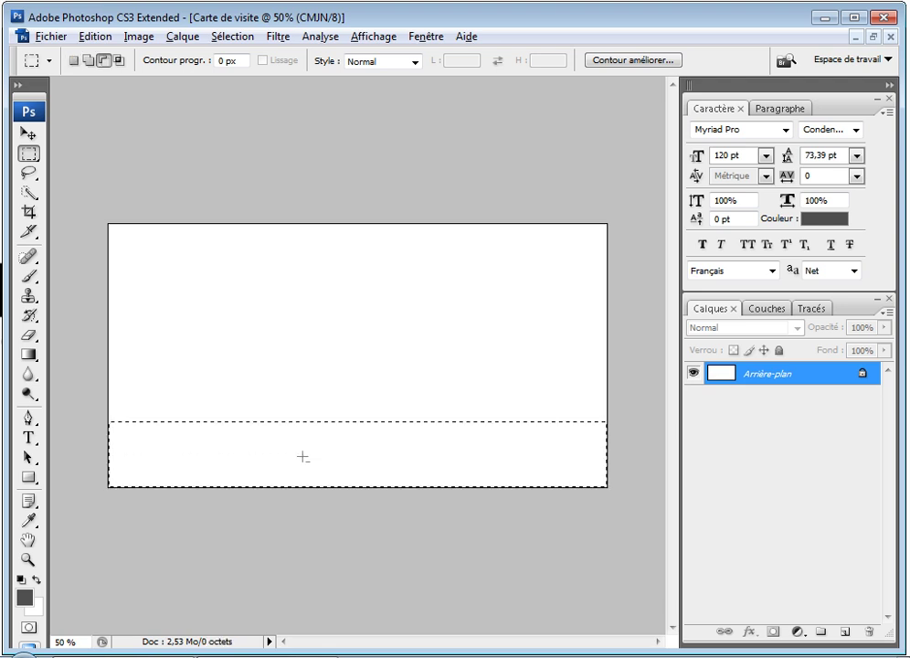
key("alt+BackSpace")
key("ctrl+d")
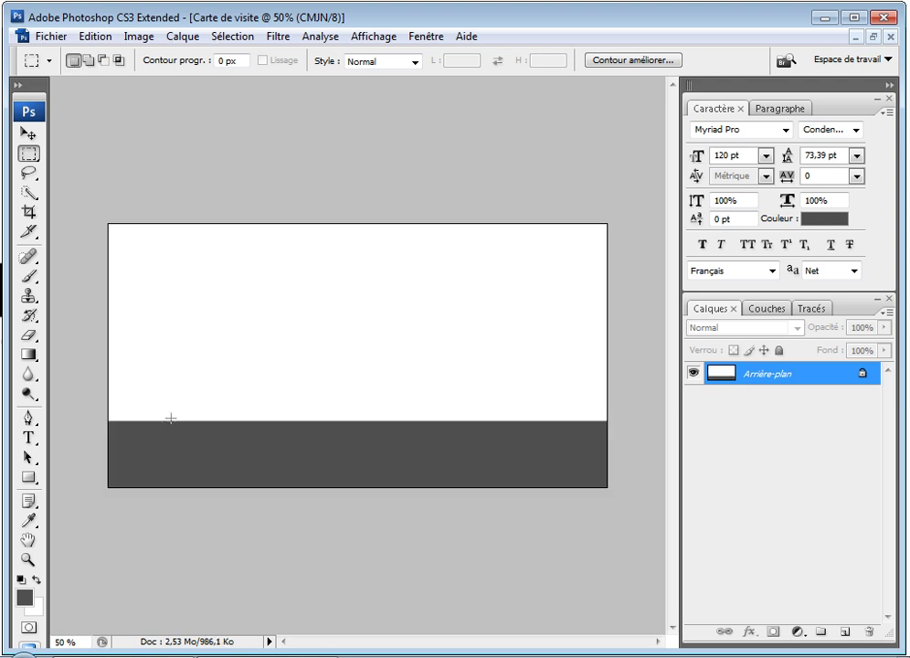
Step: Select a thin strip along the band's top edge and darken the gradient's left colour stop
left_click_drag(440, 435, 573, 433)
left_click(29, 355)
left_click(95, 53)
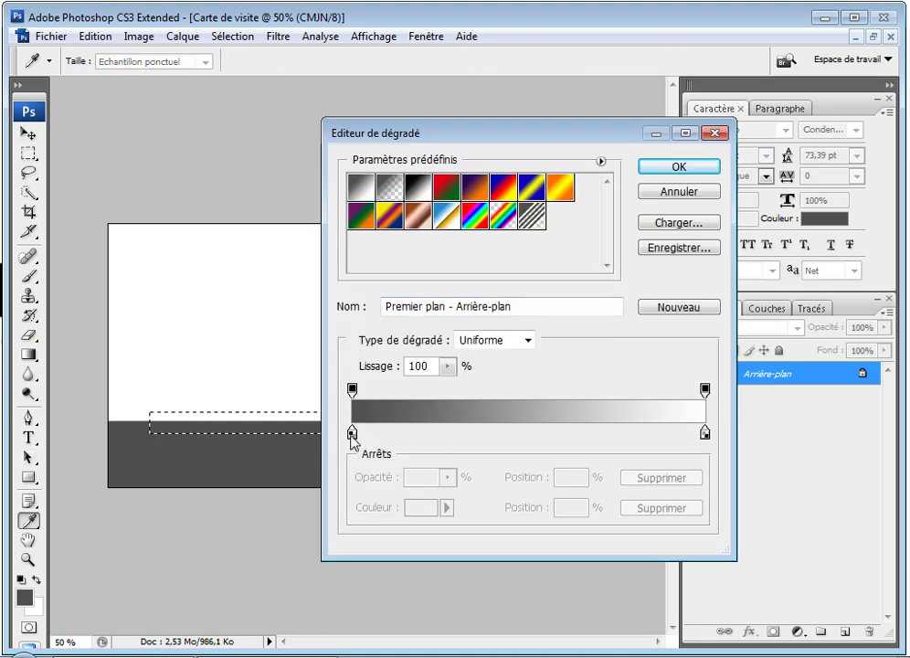
double_click(352, 433)
left_click_drag(407, 428, 405, 448)
left_click(784, 264)
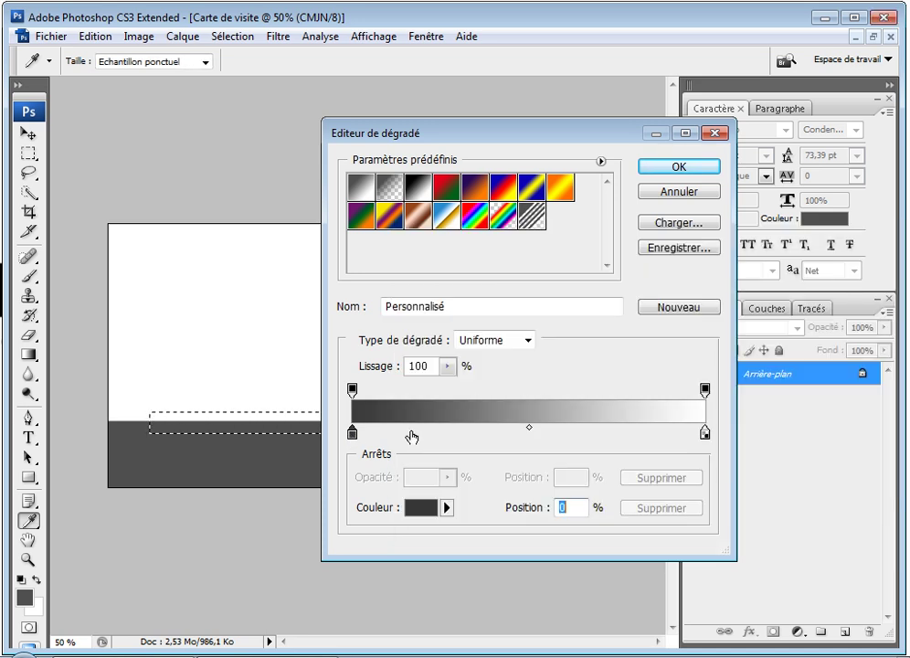
Step: Add a mid grey 939393 stop at about 22% and remove the right-end stop
left_click_drag(353, 434, 393, 434)
double_click(392, 430)
left_click_drag(410, 362, 400, 371)
left_click(779, 261)
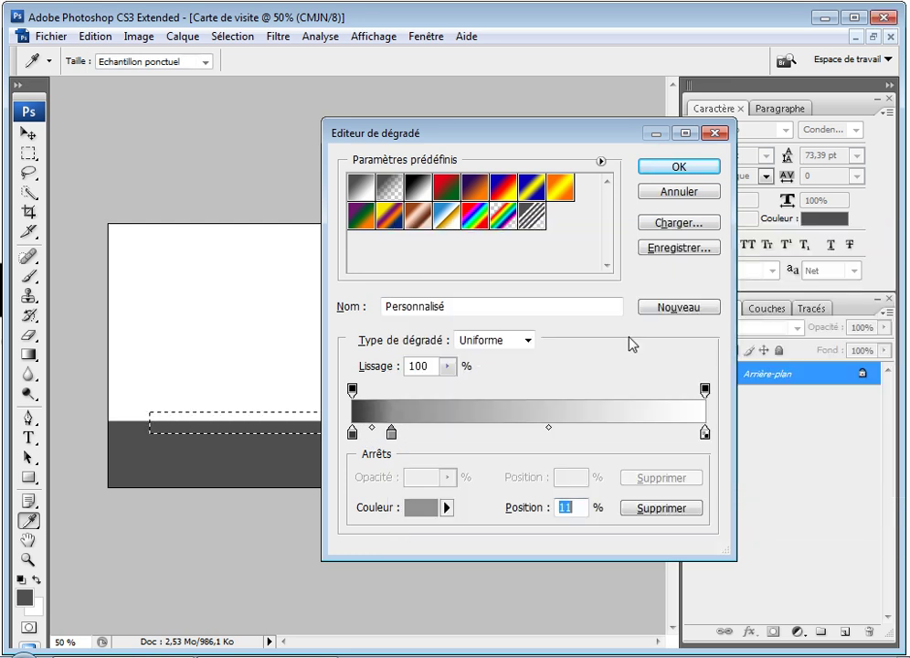
left_click_drag(393, 435, 531, 435)
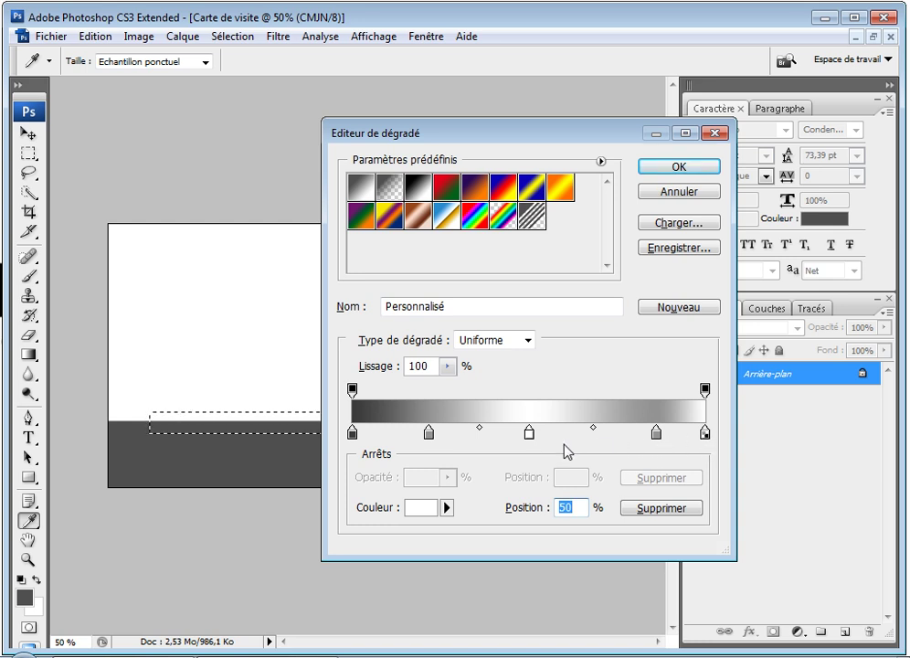
left_click(705, 435)
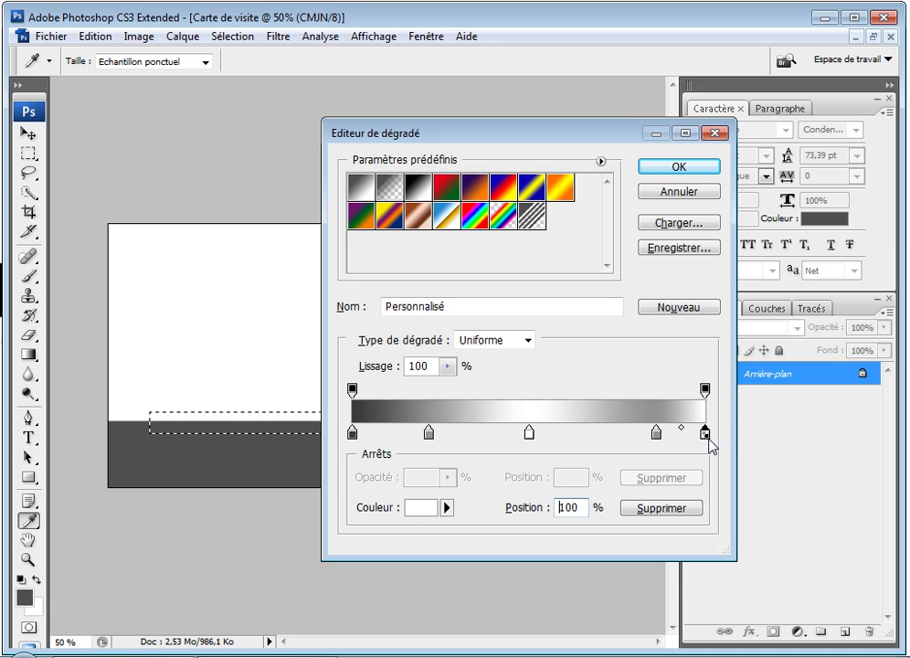
left_click_drag(709, 443, 726, 480)
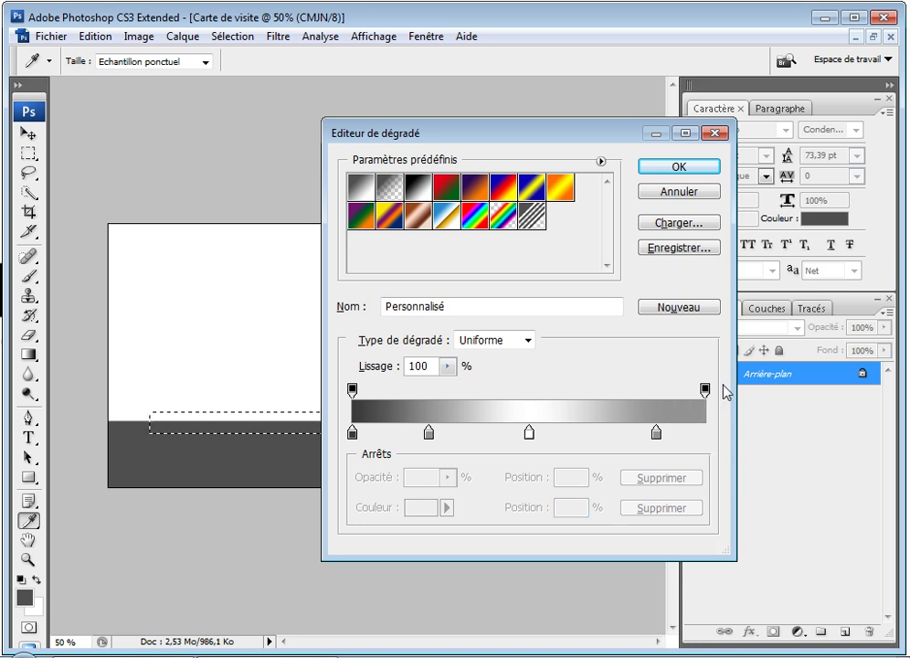
Step: Add a new right-end stop, place the grey stops at 20% and 80%, and confirm the gradient
left_click_drag(515, 433, 671, 455)
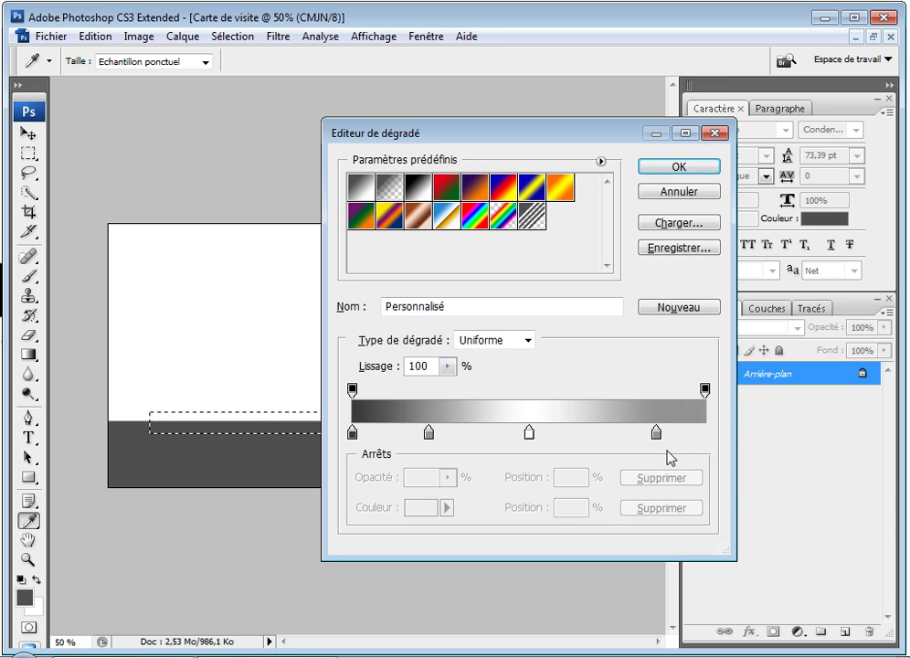
left_click_drag(354, 437, 640, 442)
left_click_drag(429, 438, 426, 444)
left_click_drag(640, 436, 639, 438)
left_click(522, 508)
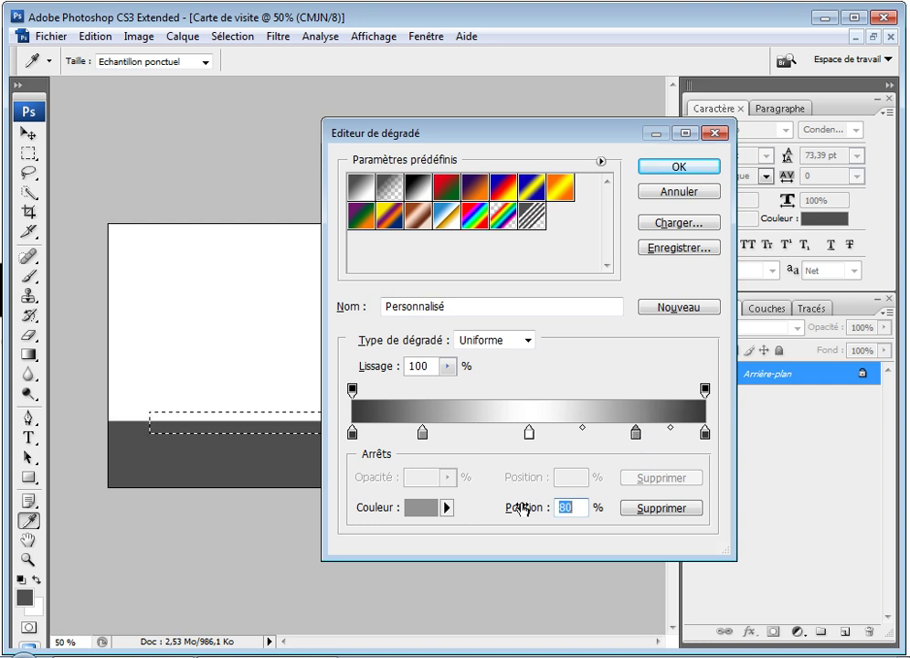
left_click(681, 169)
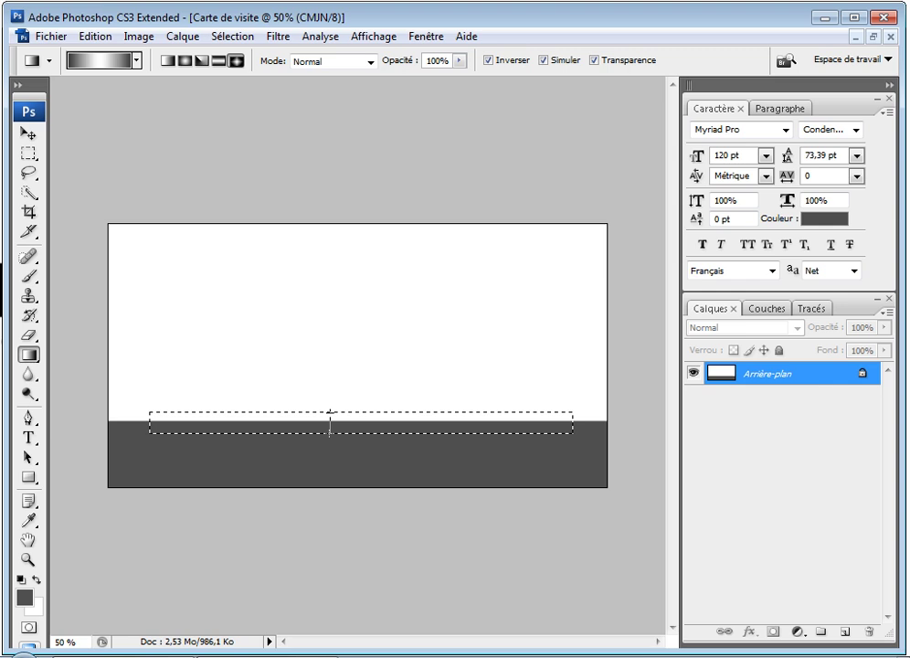
Step: Fill the strip with a reflected metallic gradient from its centre, then deselect
left_click_drag(330, 413, 330, 413)
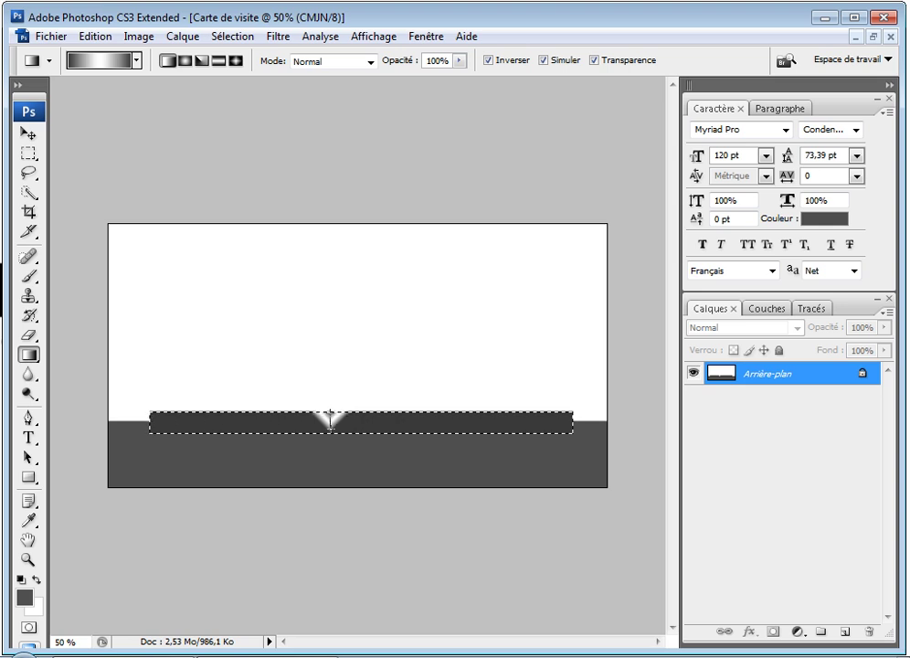
left_click_drag(330, 413, 327, 422)
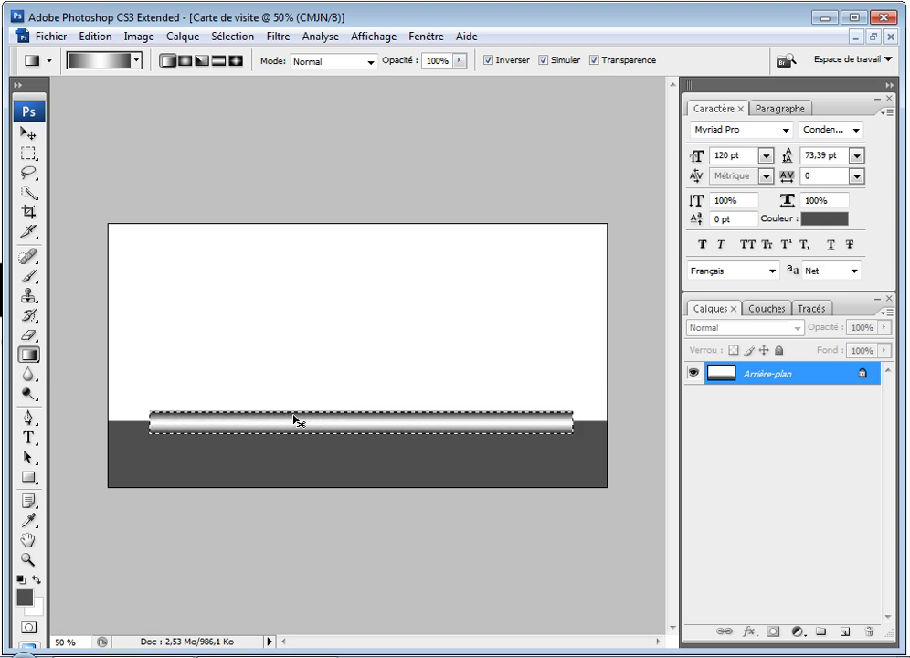
key("ctrl+d")
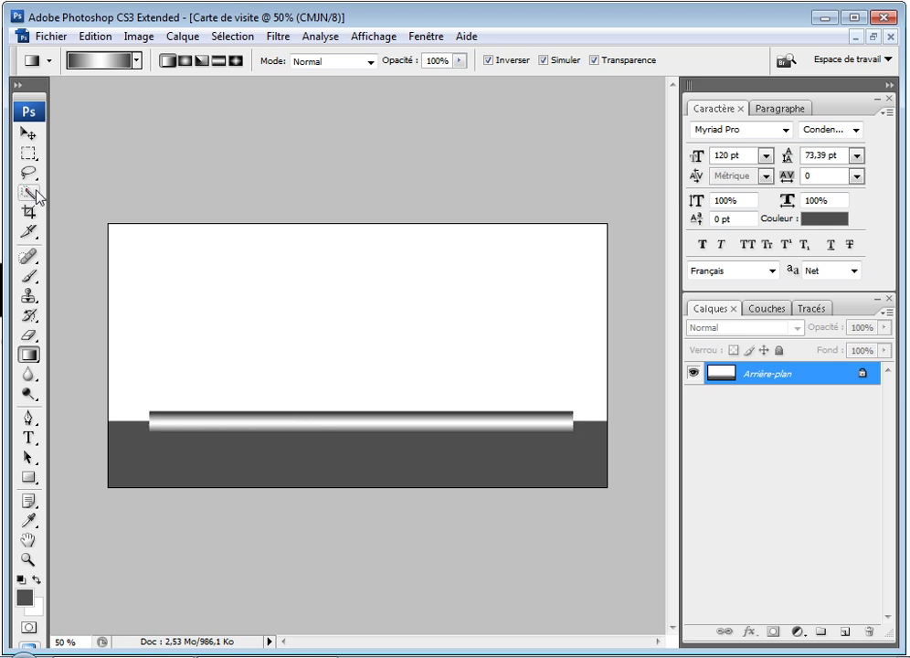
Step: Type the cardholder's name with 'Mr' at the top left in 12 pt, left-aligned
left_click(29, 437)
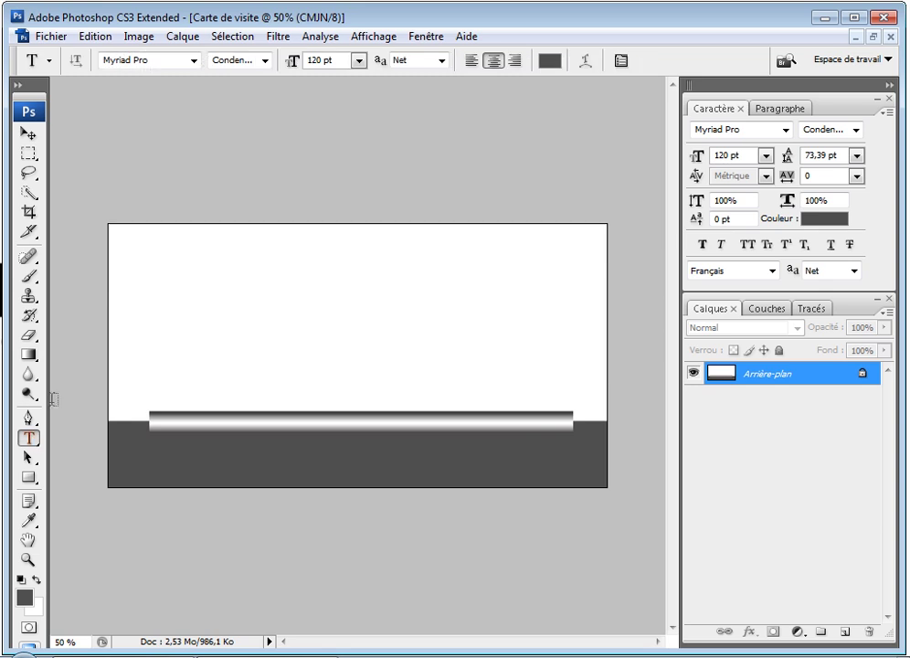
left_click(148, 250)
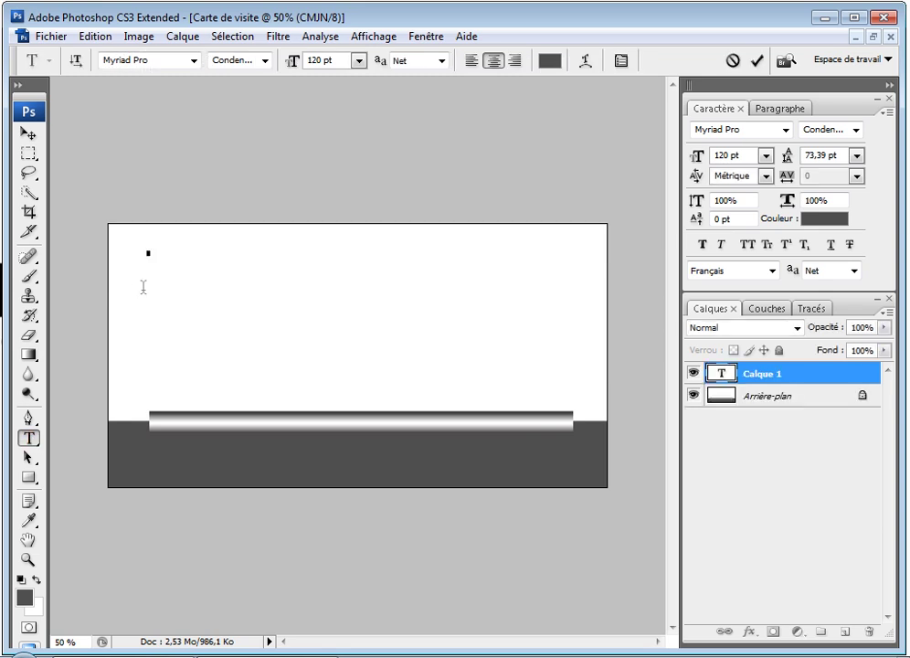
left_click(358, 61)
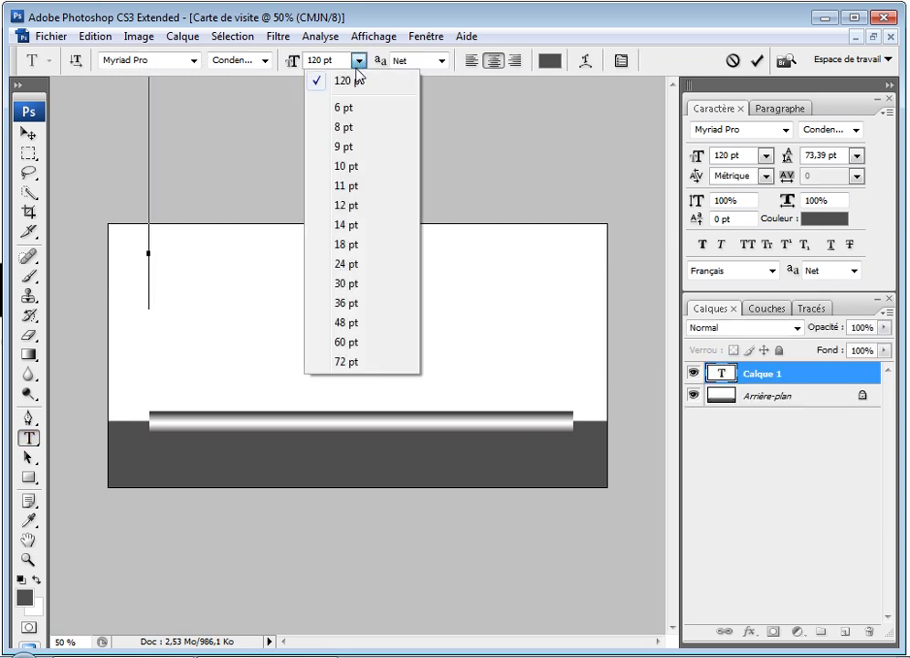
left_click(353, 205)
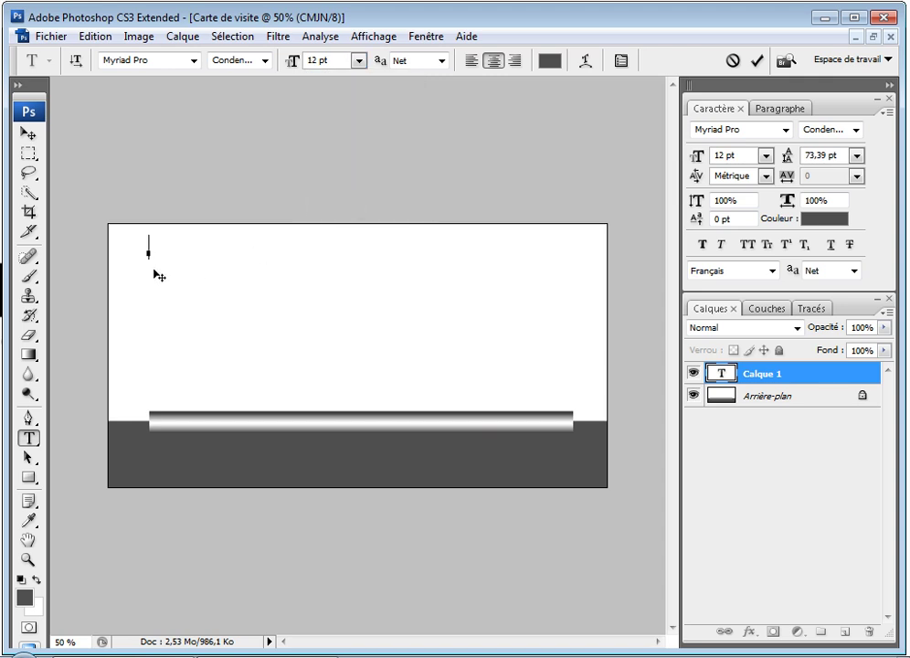
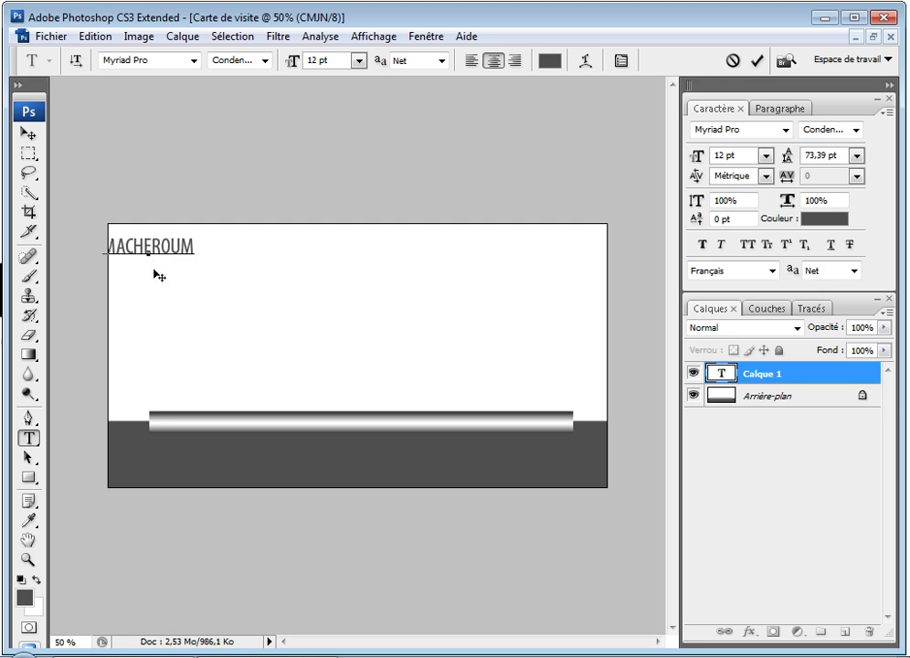
left_click(472, 60)
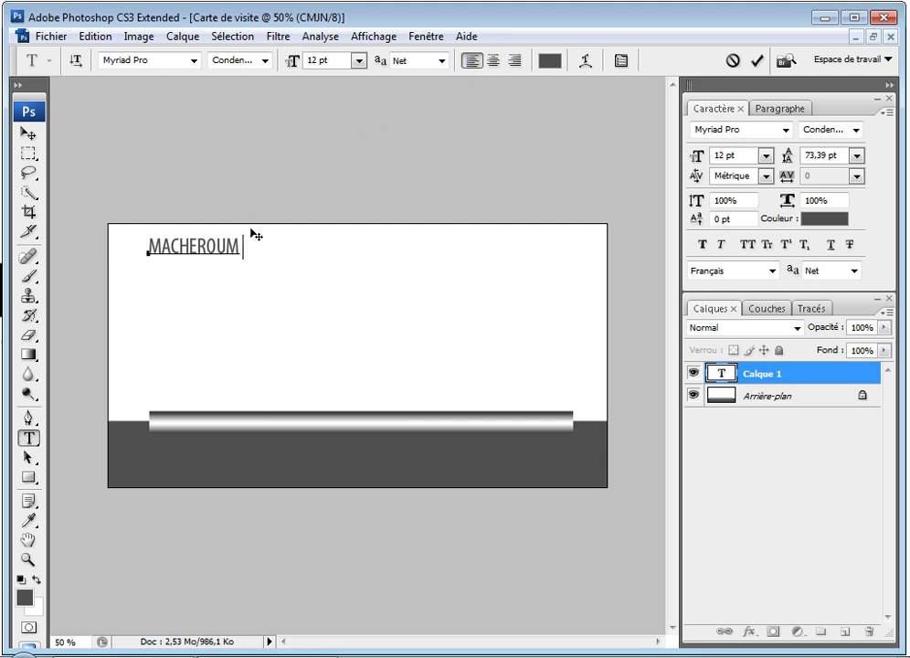
type("Mr")
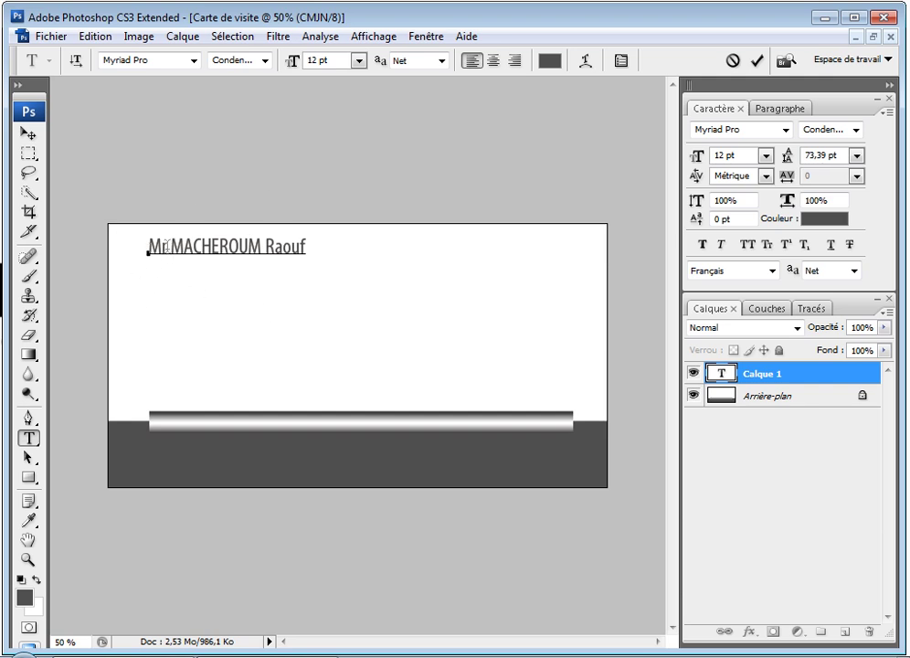
Step: Make the name Bold Condensed, superscript the 'r' of Mr, and commit the text
left_click_drag(172, 245, 309, 242)
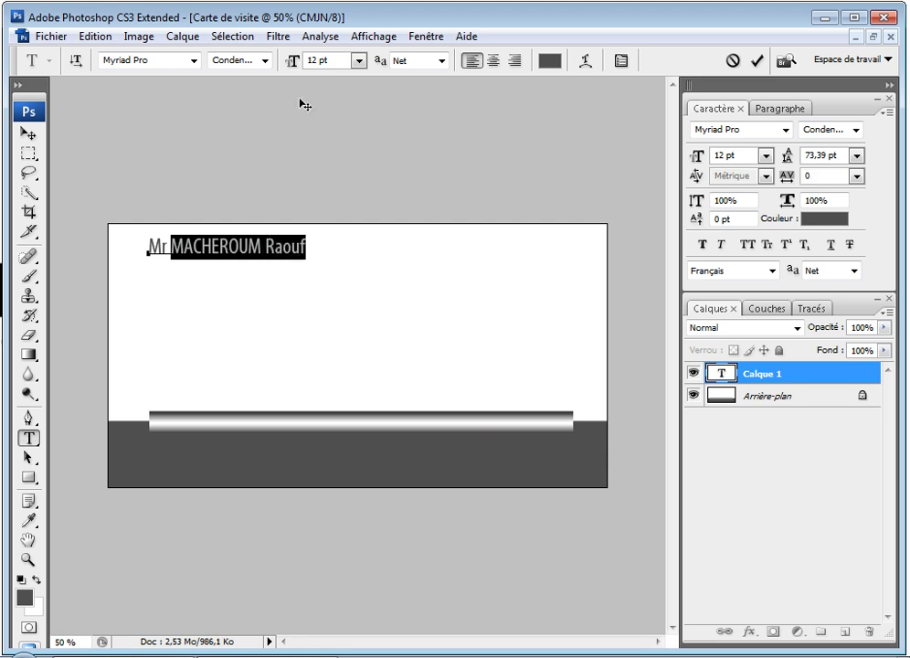
left_click(265, 60)
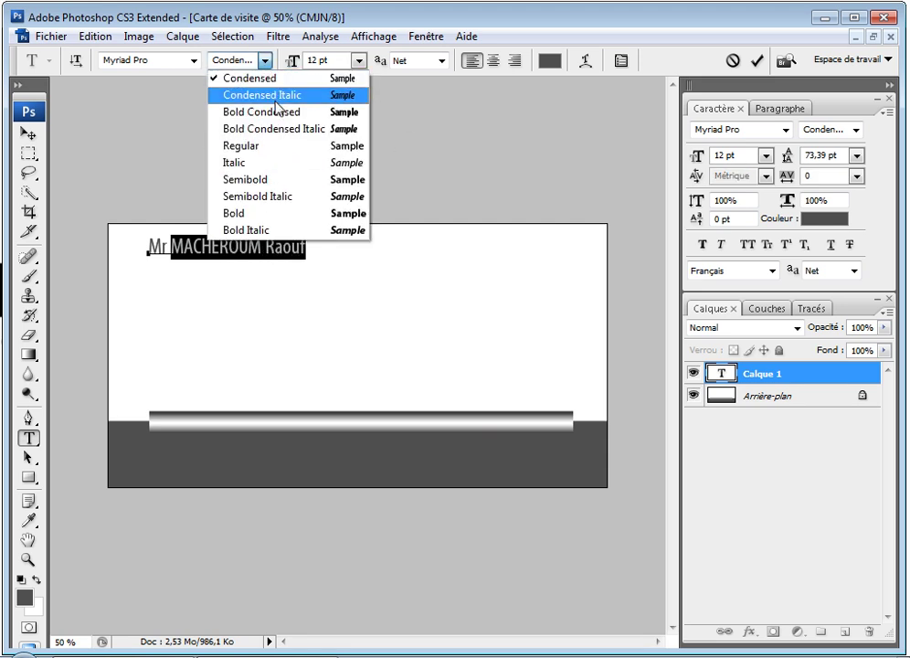
left_click(279, 112)
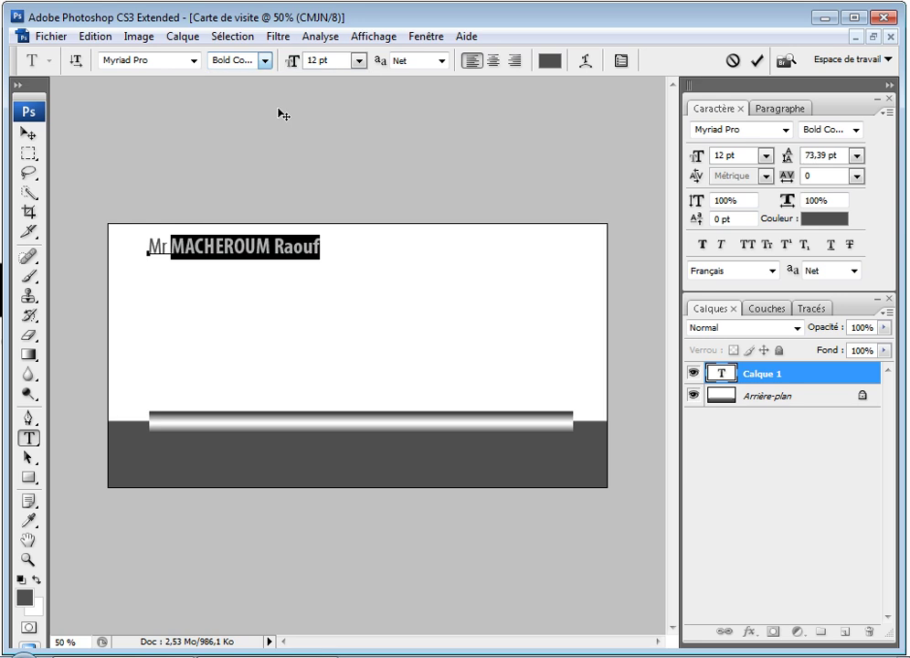
left_click(270, 247)
left_click_drag(168, 247, 162, 247)
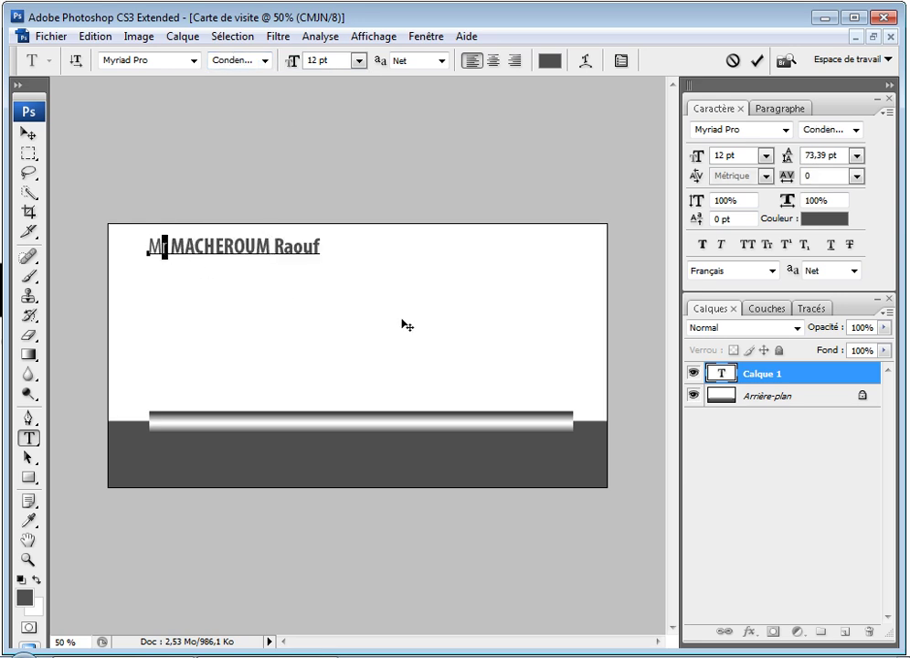
left_click(787, 249)
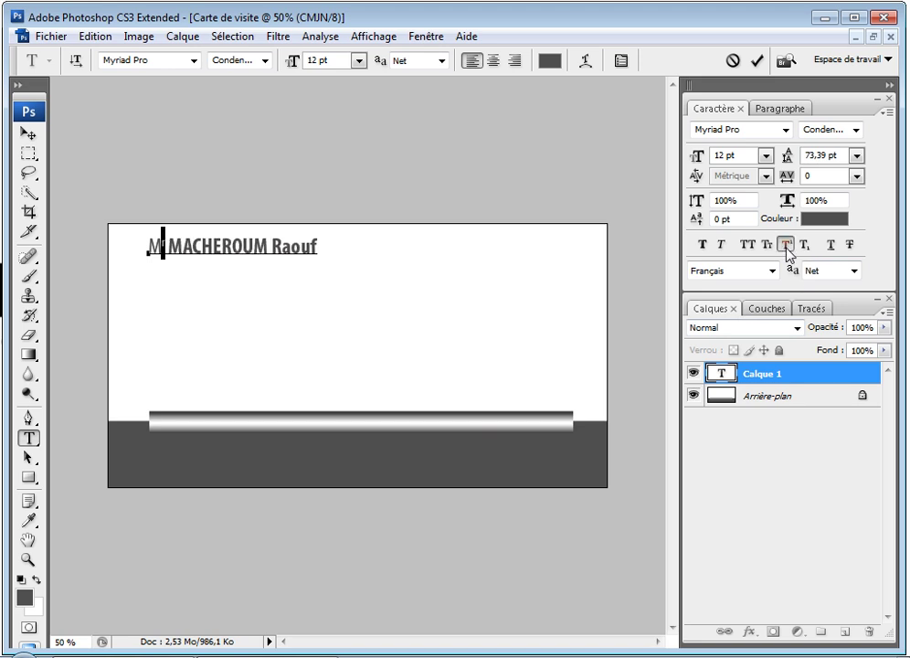
left_click(318, 247)
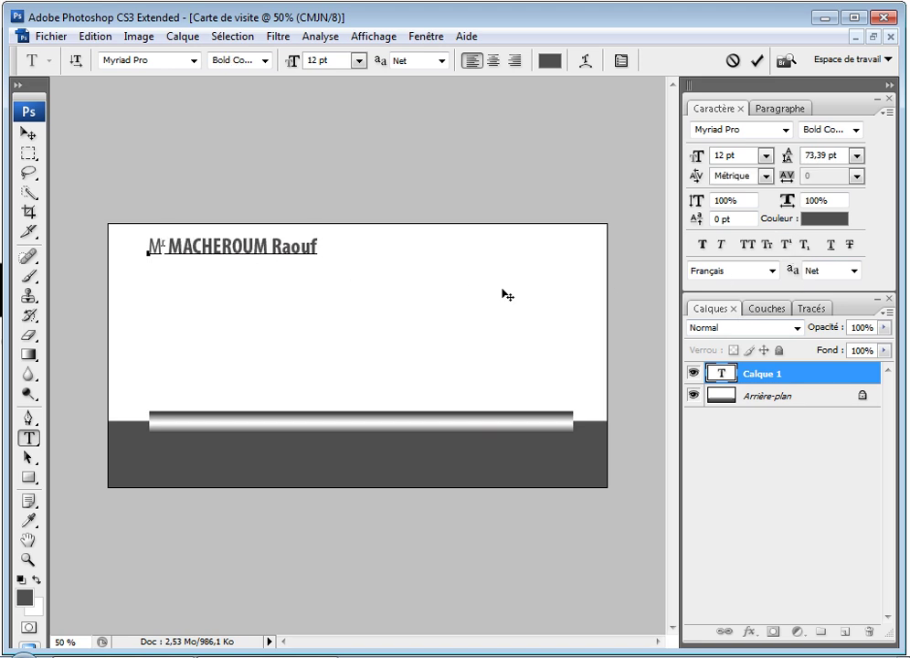
left_click(721, 375)
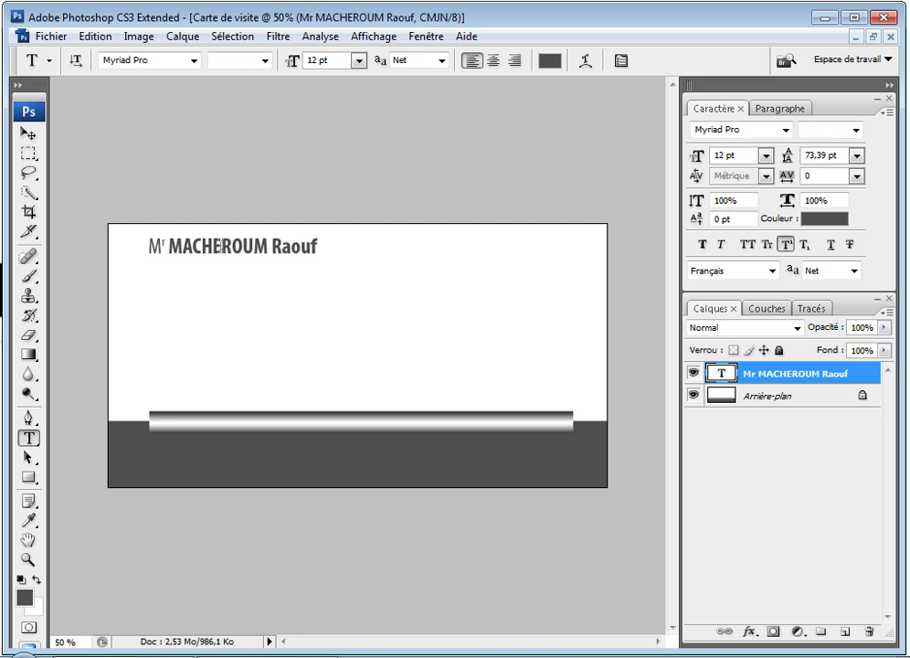
Step: Type 'Graphic Designer' below the name at 14 pt and position it
left_click(297, 312)
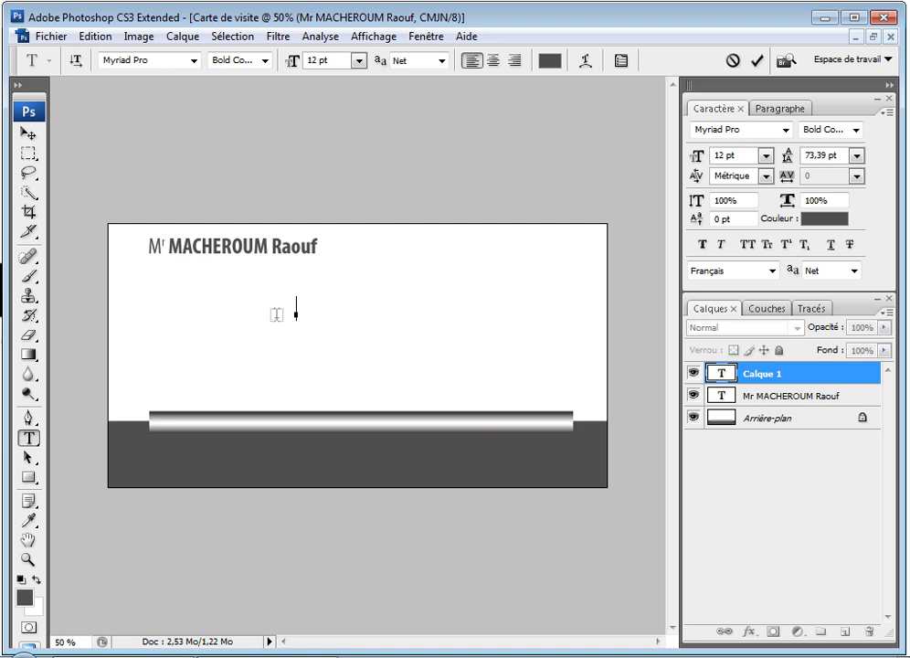
type("Graph")
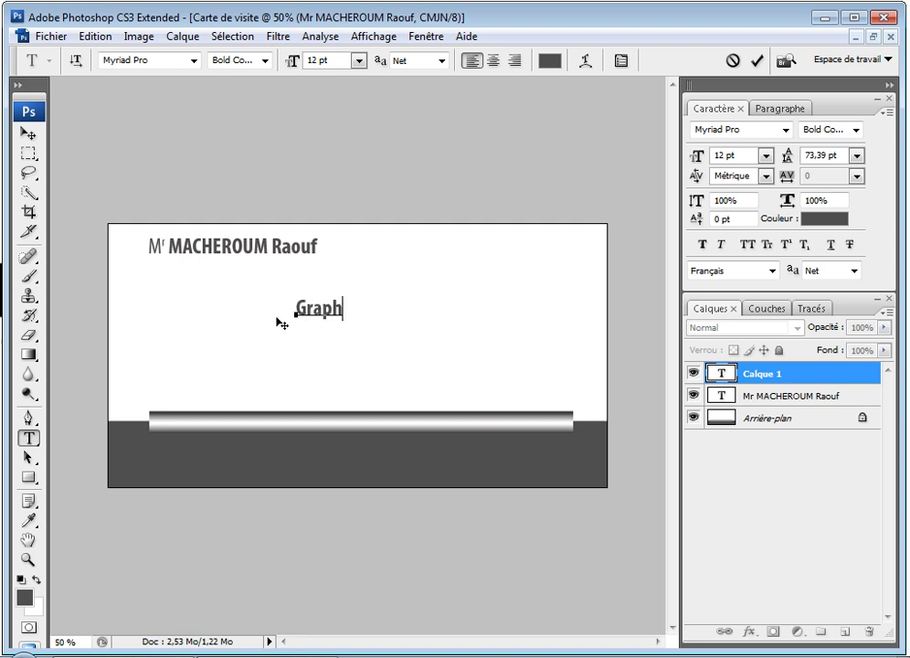
type("ic Designer")
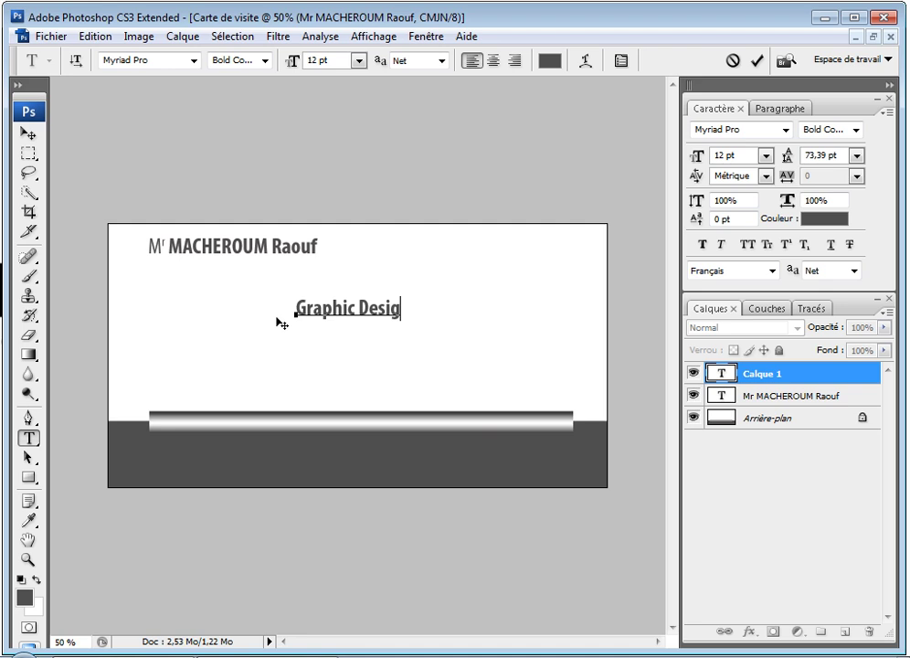
triple_click(339, 306)
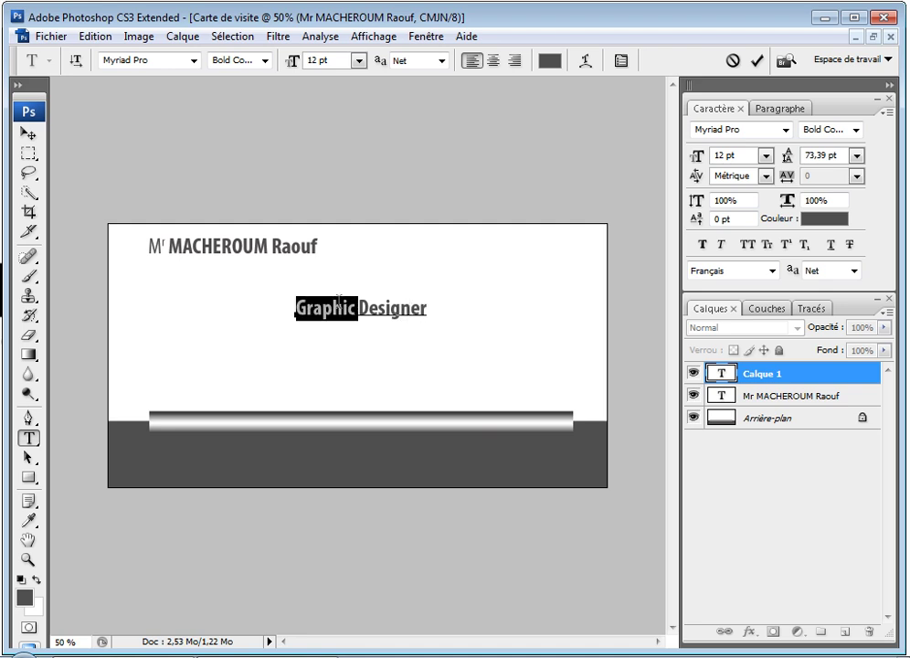
left_click(360, 64)
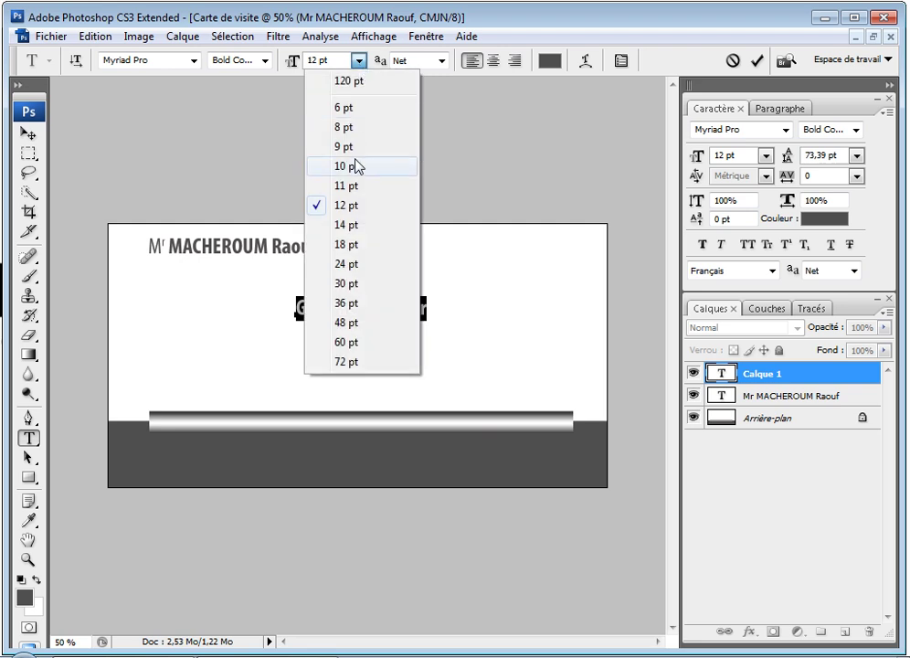
left_click(352, 227)
left_click_drag(352, 345, 339, 364)
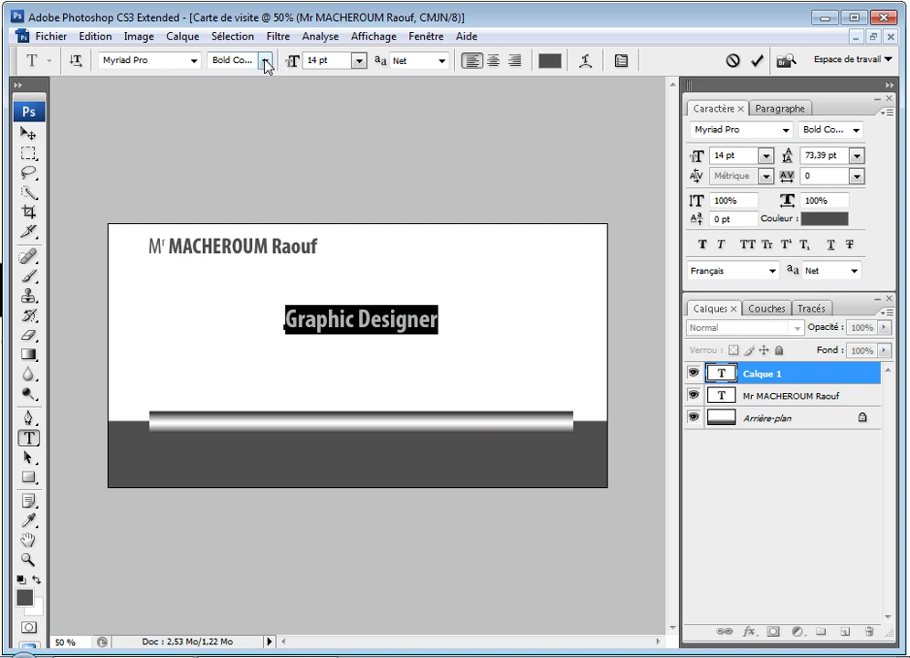
Step: Set the title to Century Gothic Bold with 80% horizontal scale
left_click(173, 61)
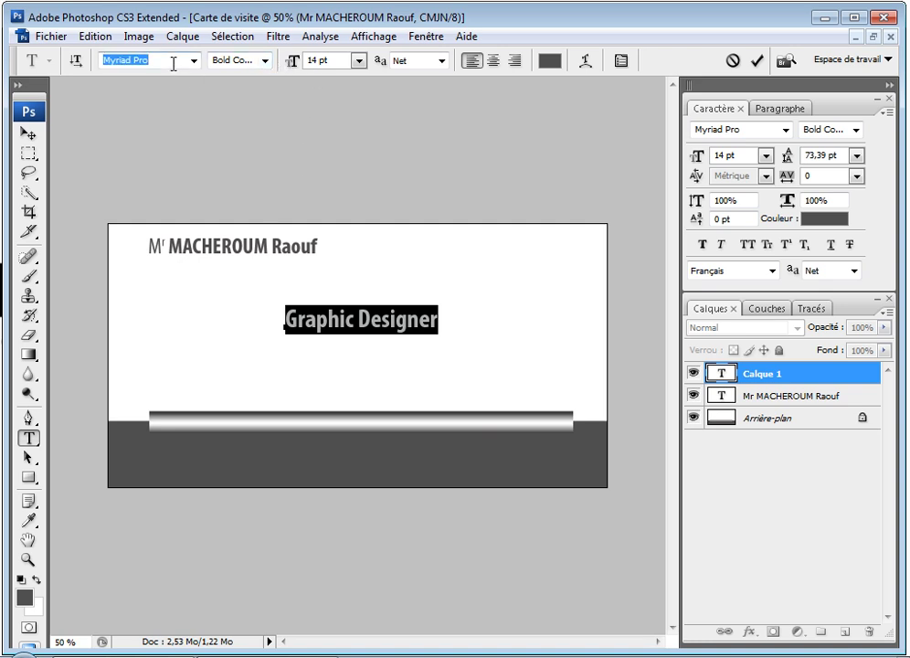
type("Century Gothic")
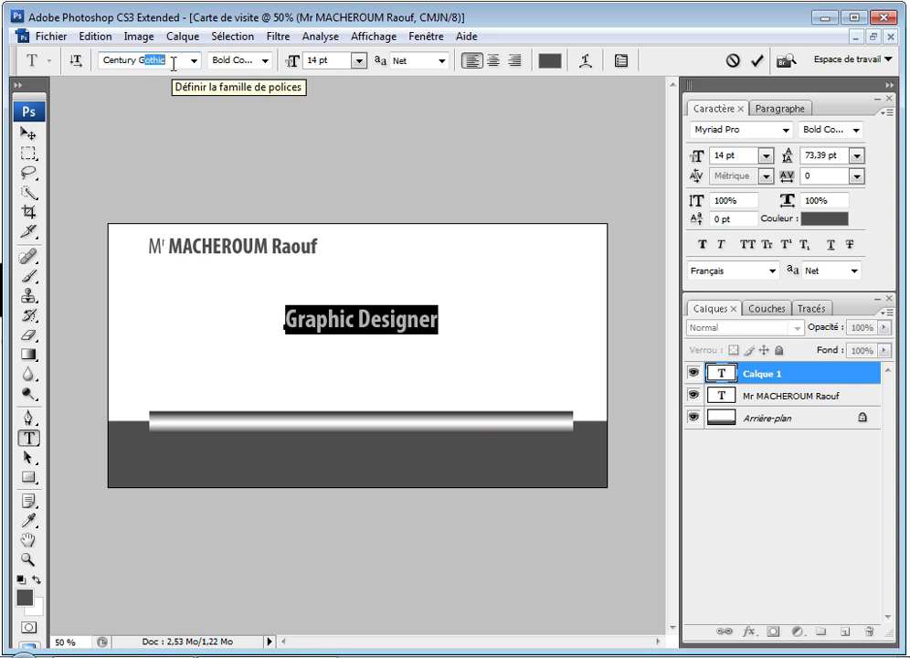
key("Return")
left_click(266, 60)
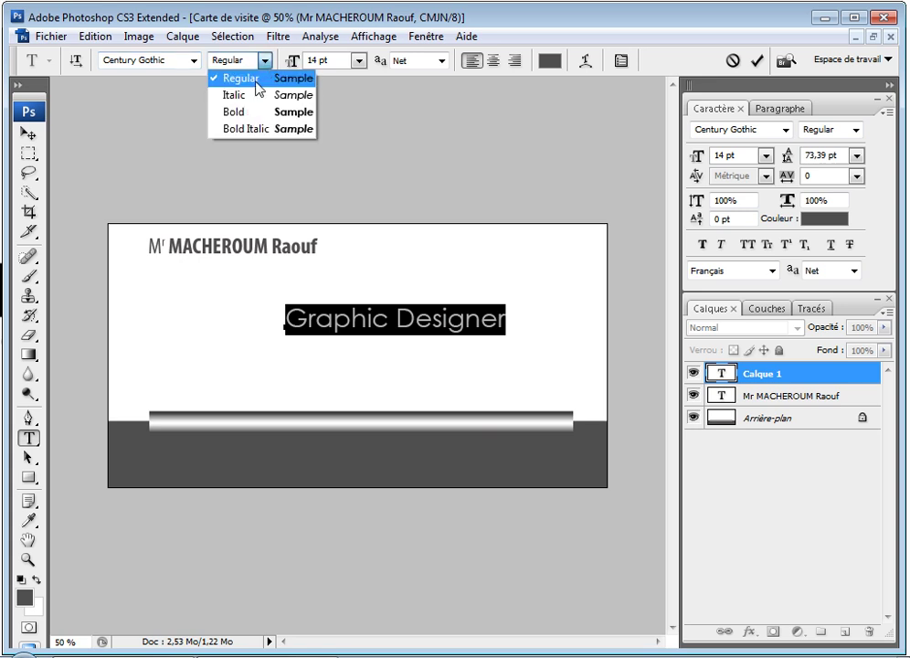
left_click(196, 112)
left_click_drag(384, 381, 341, 386)
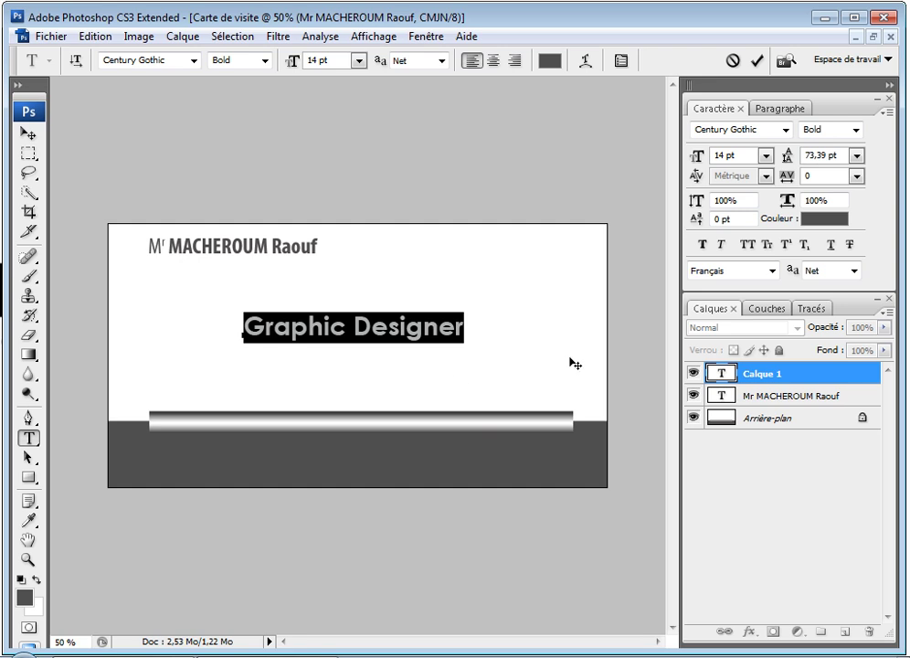
left_click(811, 201)
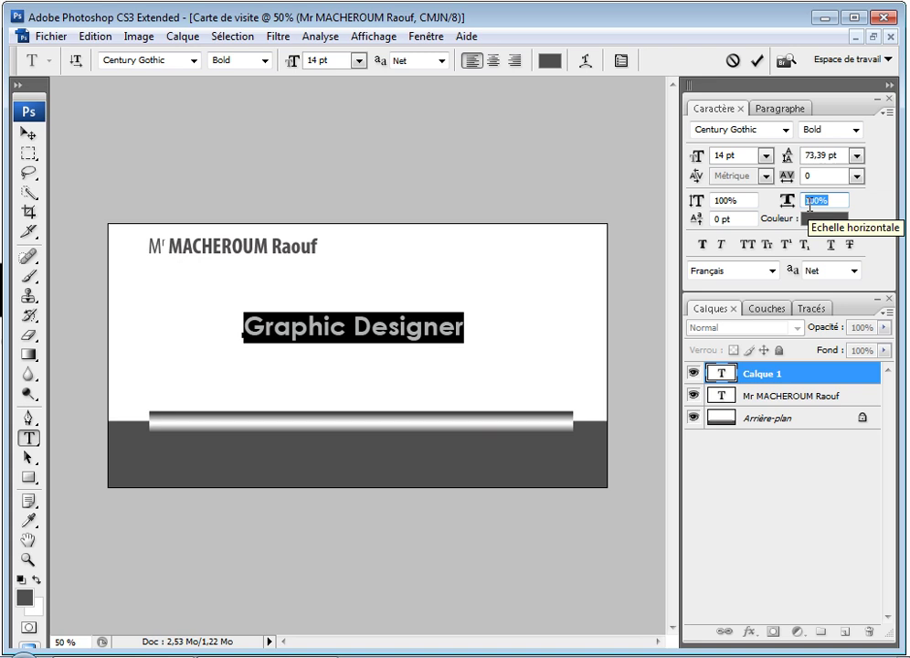
type("80")
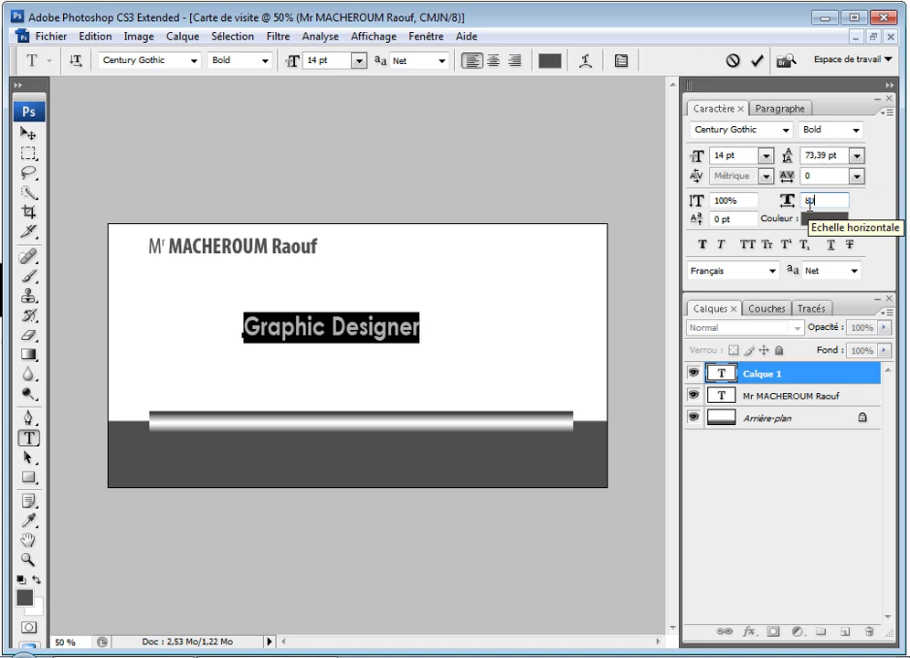
key("Return")
left_click_drag(357, 383, 367, 386)
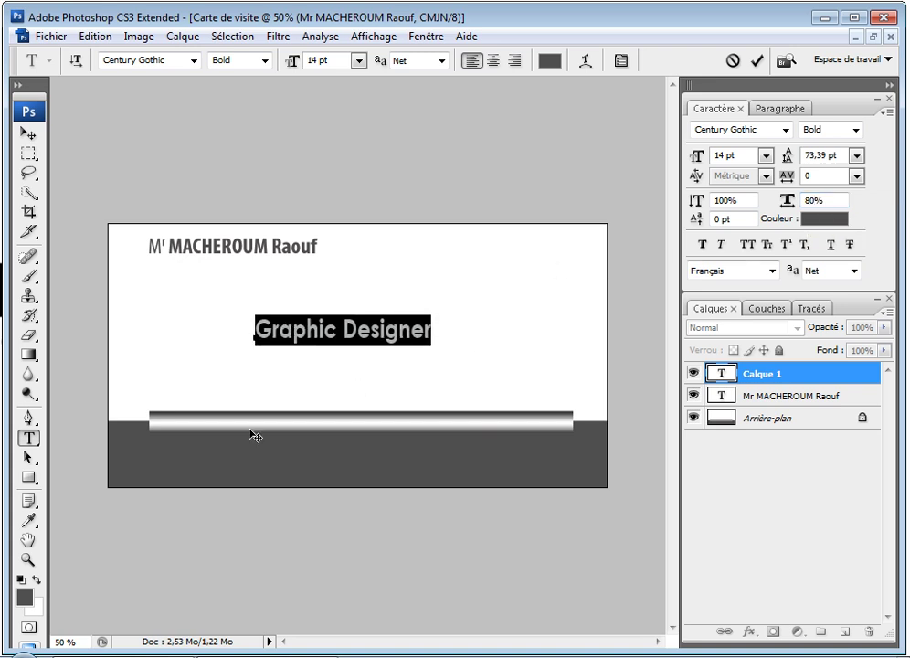
Step: Colour the title pure red and commit it
left_click(823, 219)
left_click(581, 334)
left_click_drag(582, 335, 633, 337)
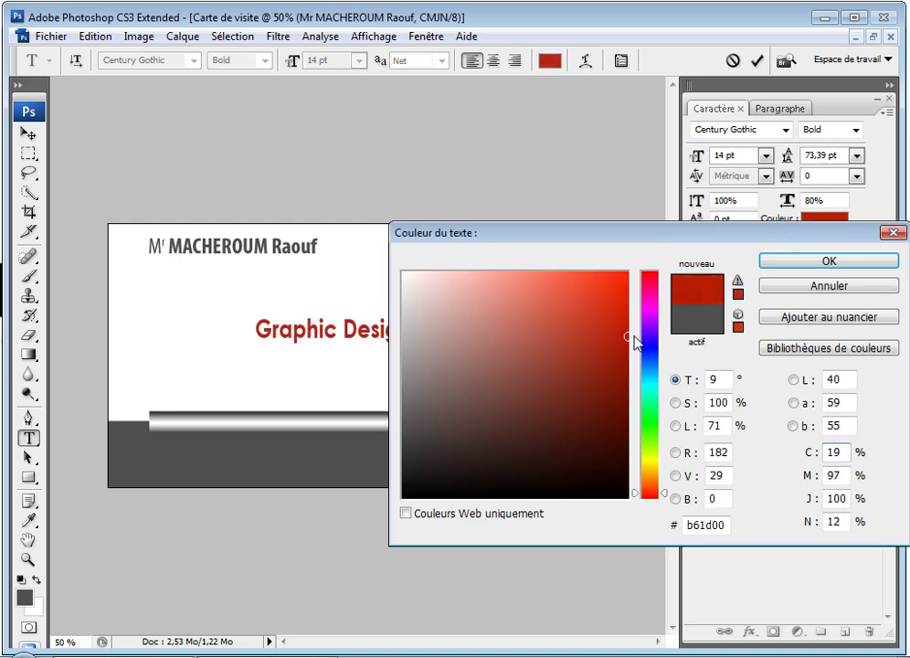
mouse_move(655, 290)
left_mouse_down()
mouse_move(653, 270)
mouse_move(628, 313)
left_mouse_up()
left_click(631, 266)
left_click(815, 265)
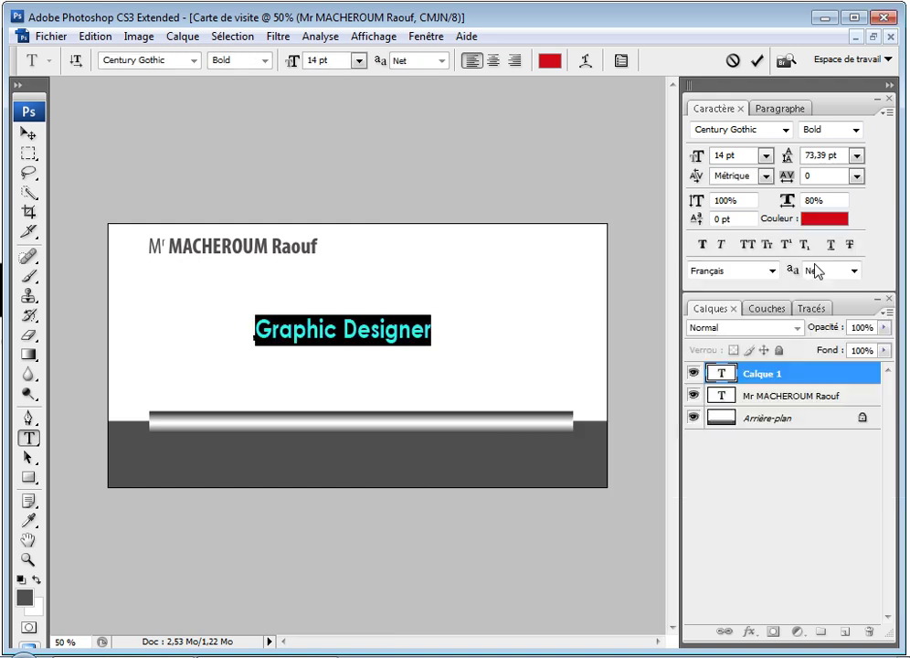
left_click(730, 375)
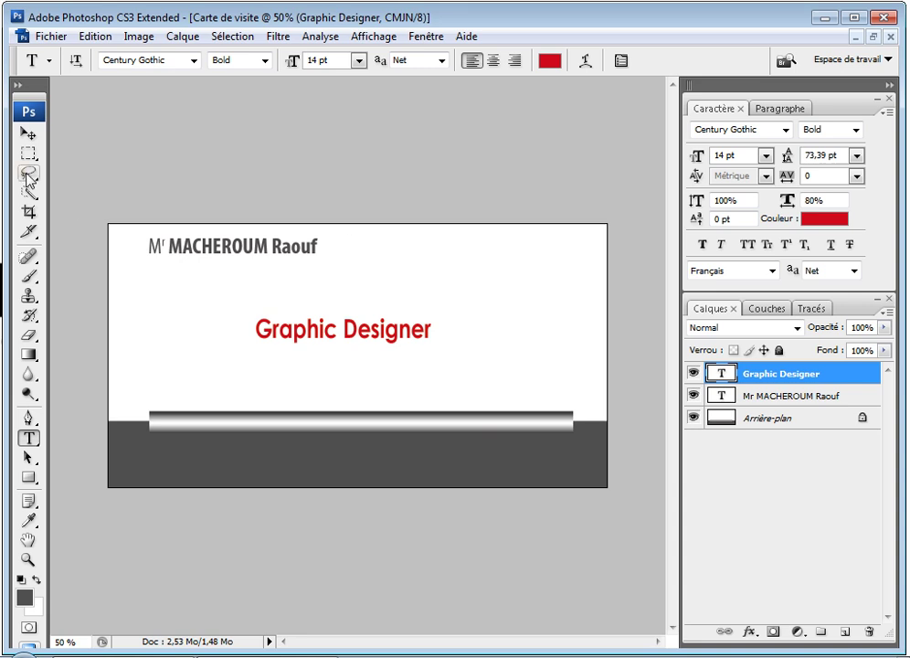
Step: Draw a circular selection at the card's top right and target the background layer
left_click(27, 155)
left_click_drag(28, 157, 68, 170)
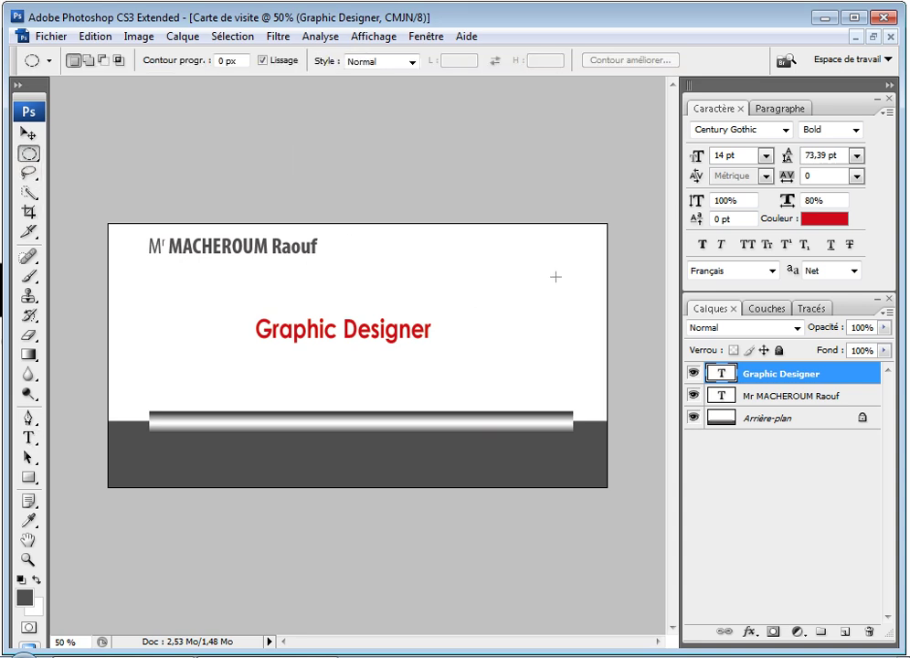
left_click_drag(565, 269, 583, 311)
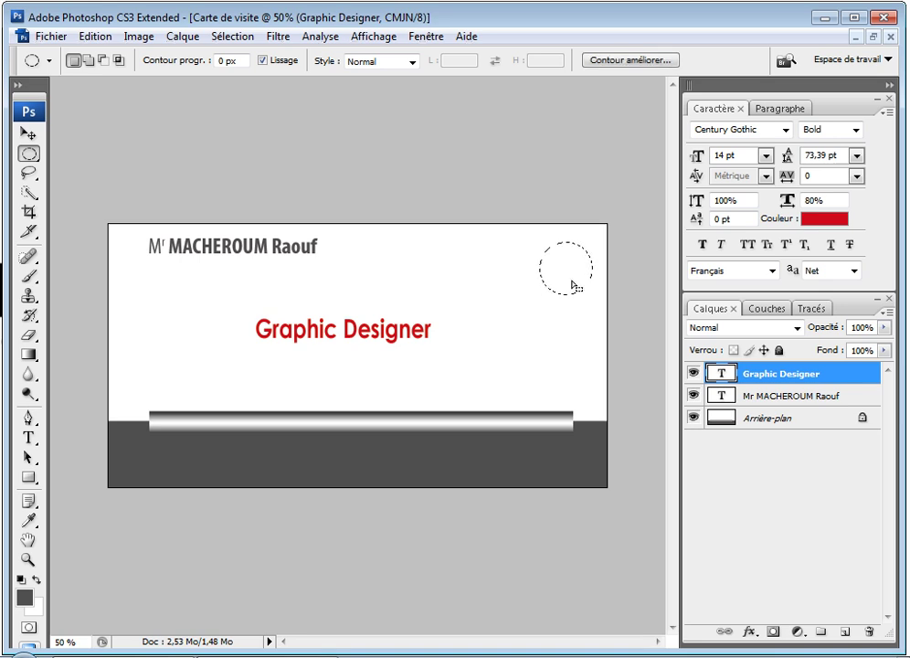
left_click(95, 37)
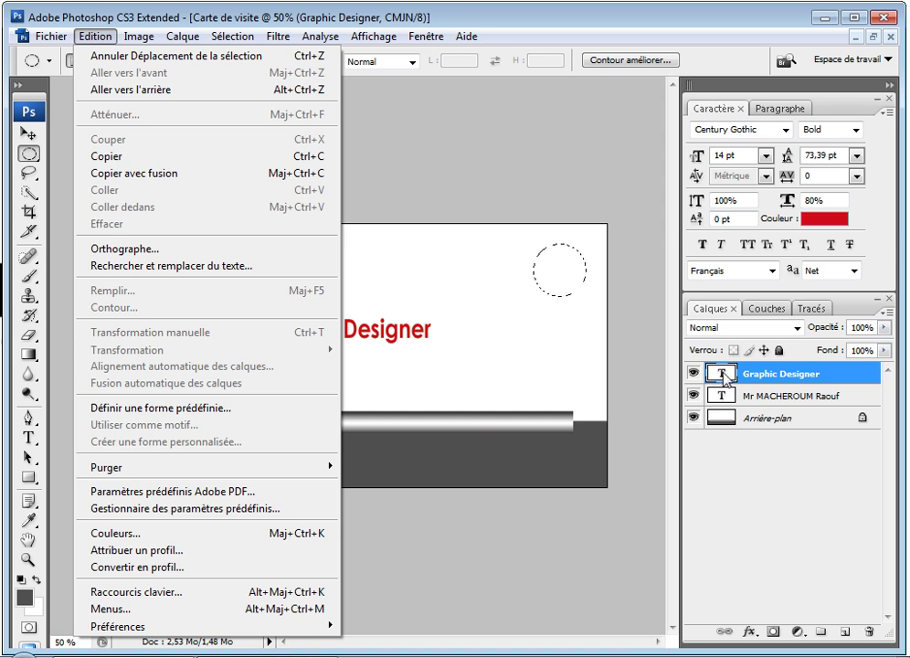
key("alt+comma")
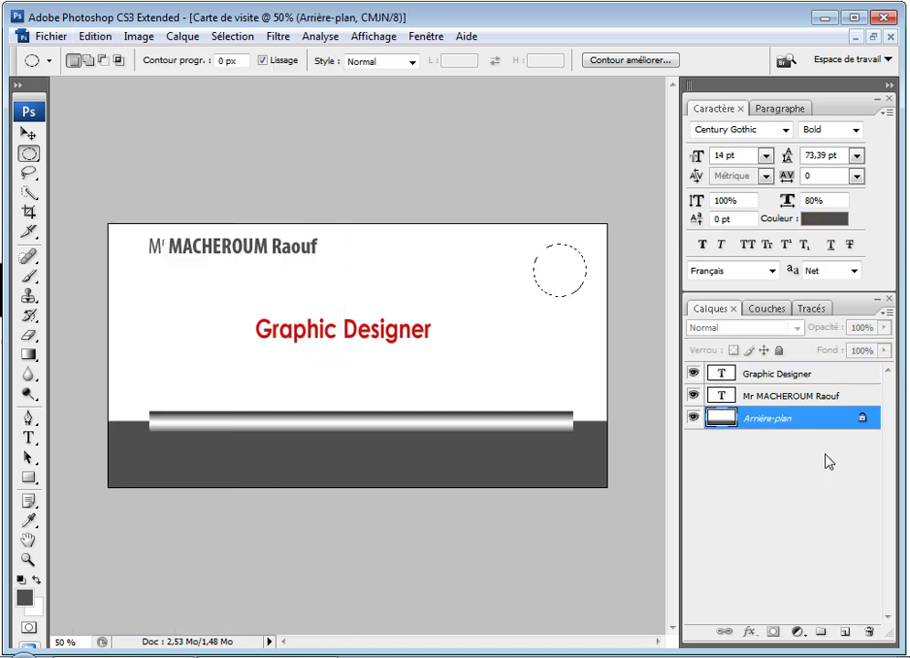
Step: Stroke the circle with a 12 px deep red c10000 outline, Extérieur
left_click(95, 36)
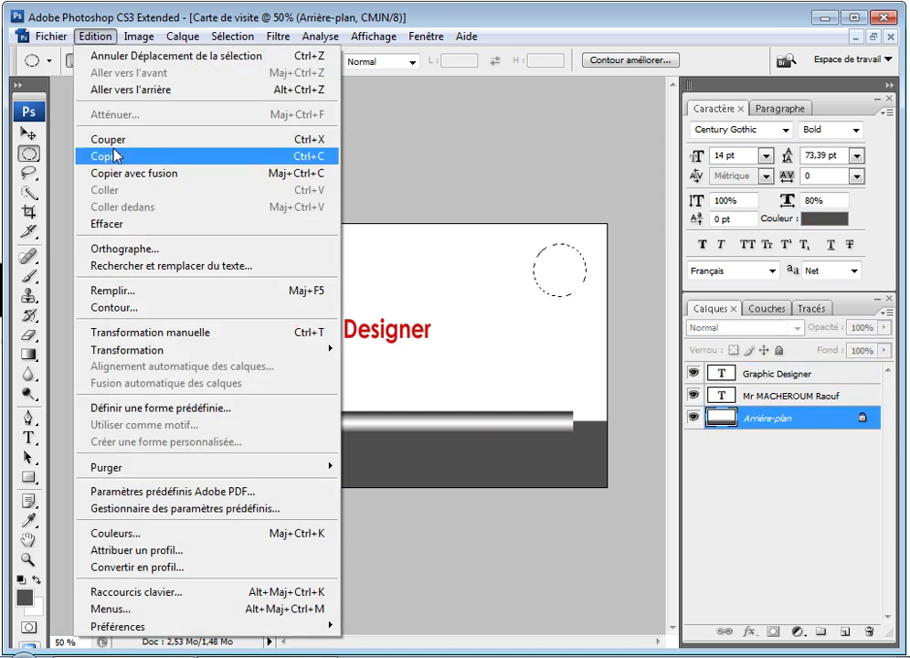
left_click(144, 308)
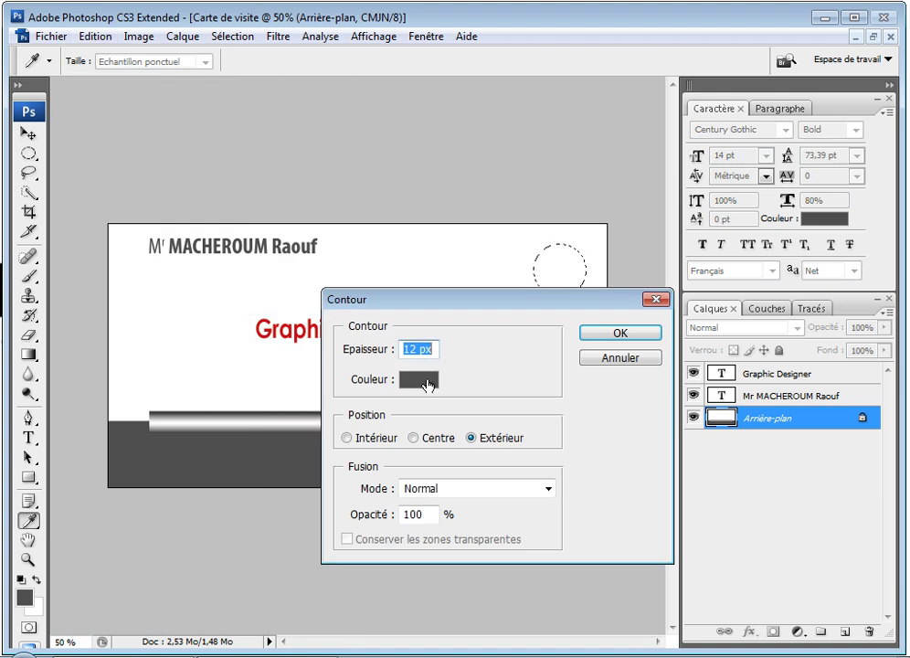
left_click(419, 378)
left_click(630, 326)
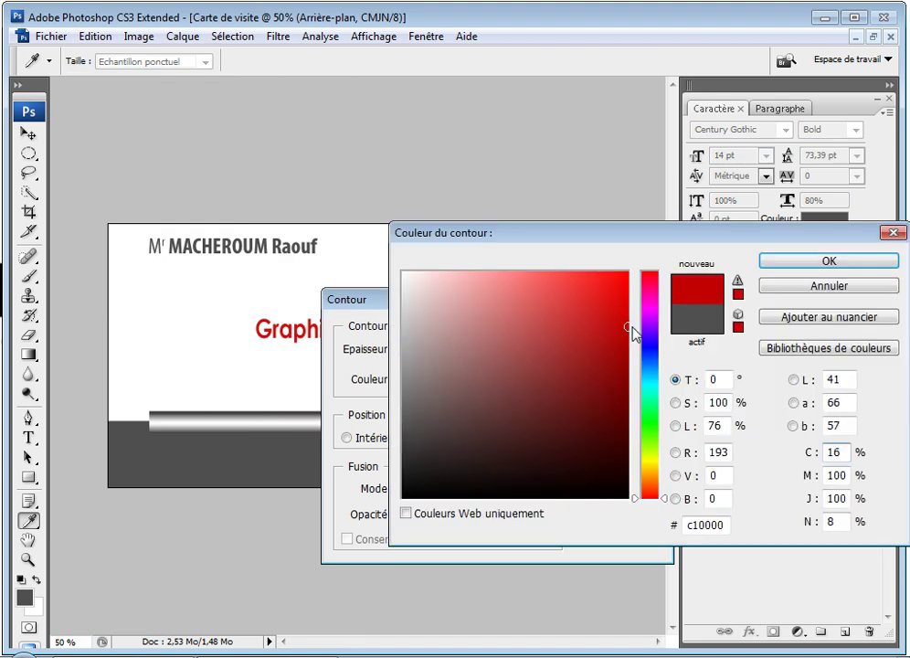
left_click(827, 263)
left_click(630, 337)
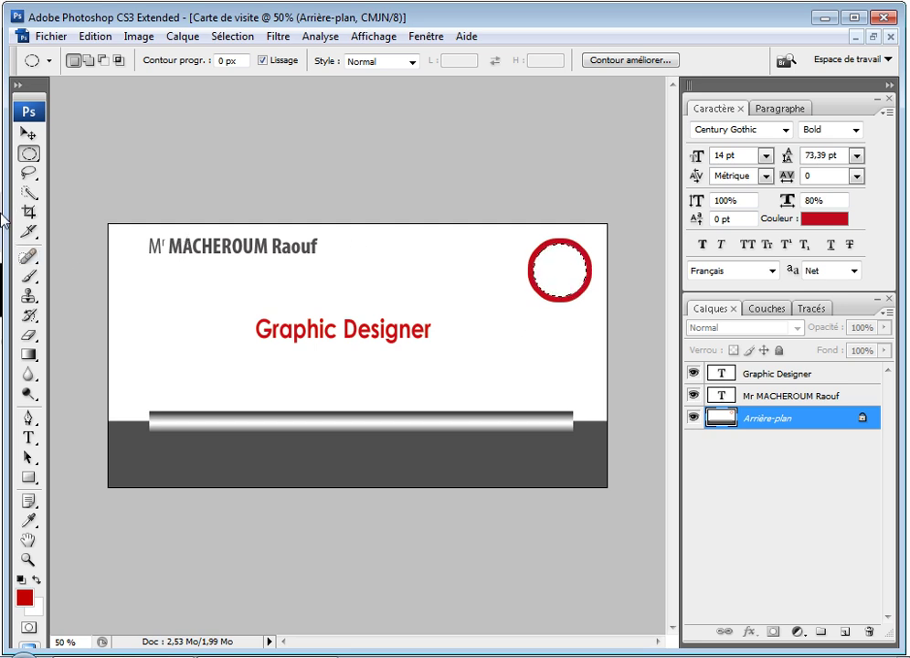
Step: Deselect and type red 'MR' initials inside the ring as a new text layer
left_click(30, 438)
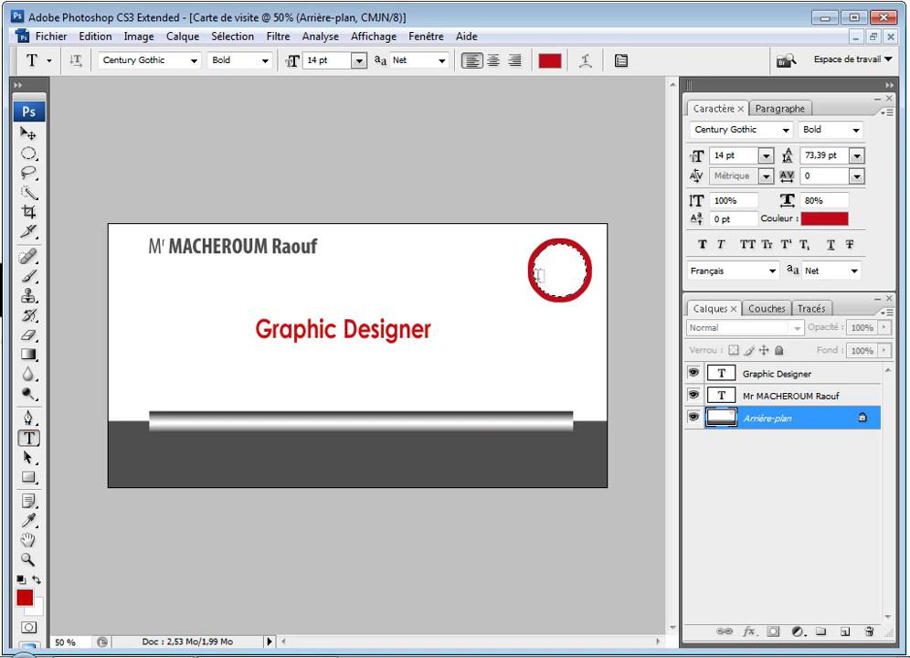
key("ctrl+d")
left_click(545, 271)
type("MR")
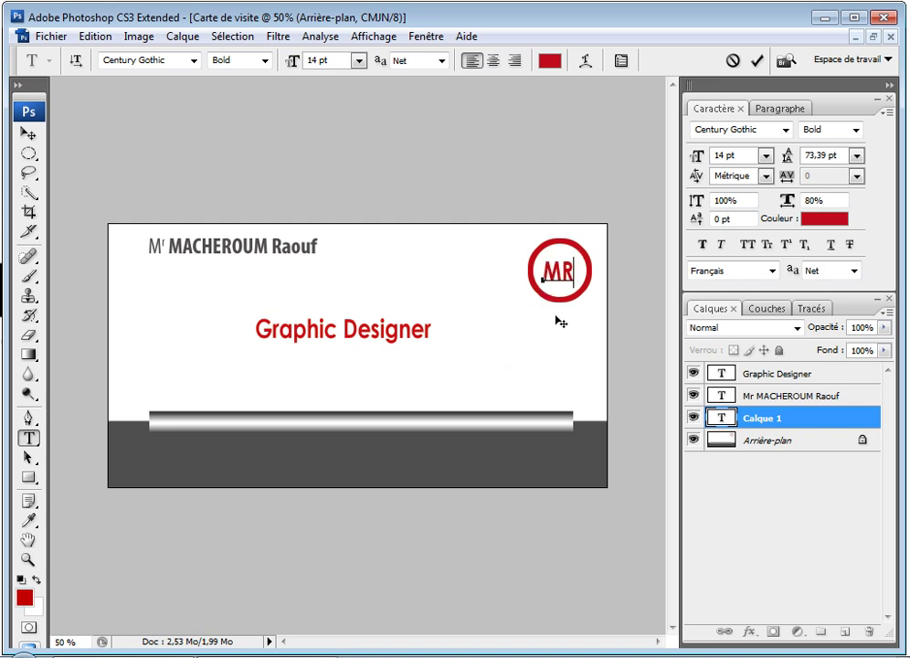
left_click(714, 407)
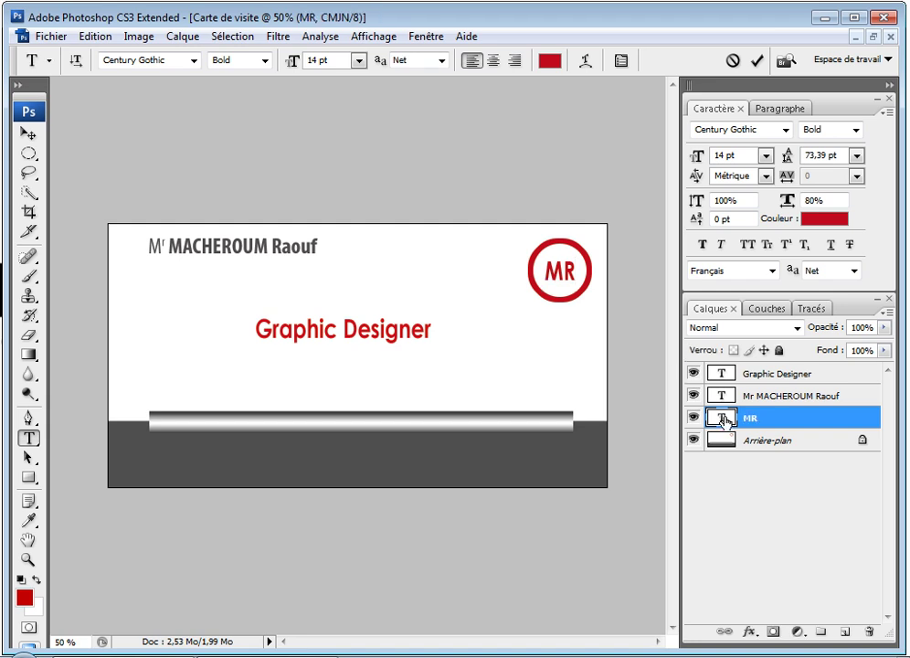
Step: Start a text line in the dark band at 8 pt Regular
left_click(126, 446)
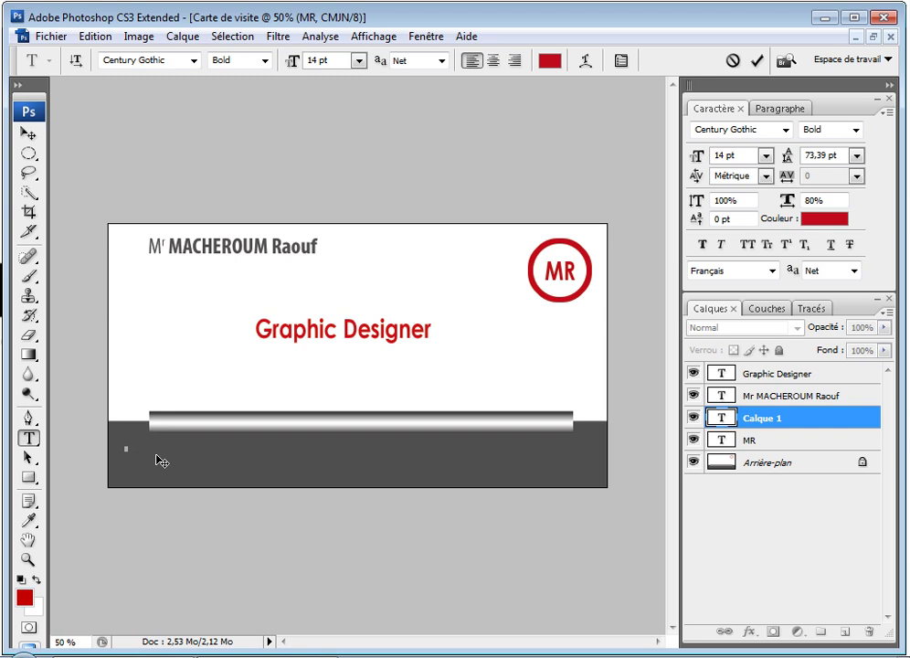
left_click(359, 60)
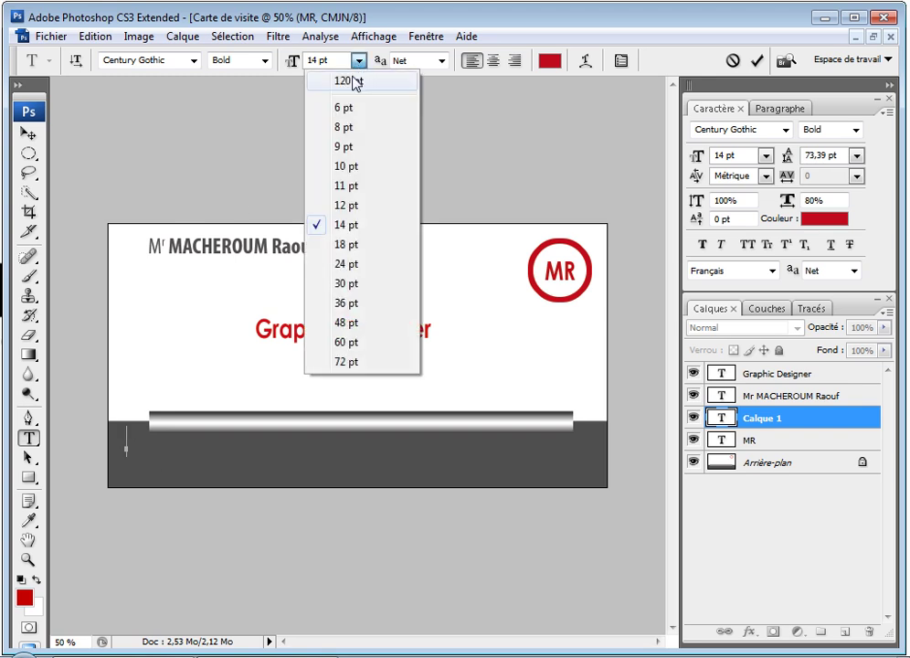
left_click(345, 128)
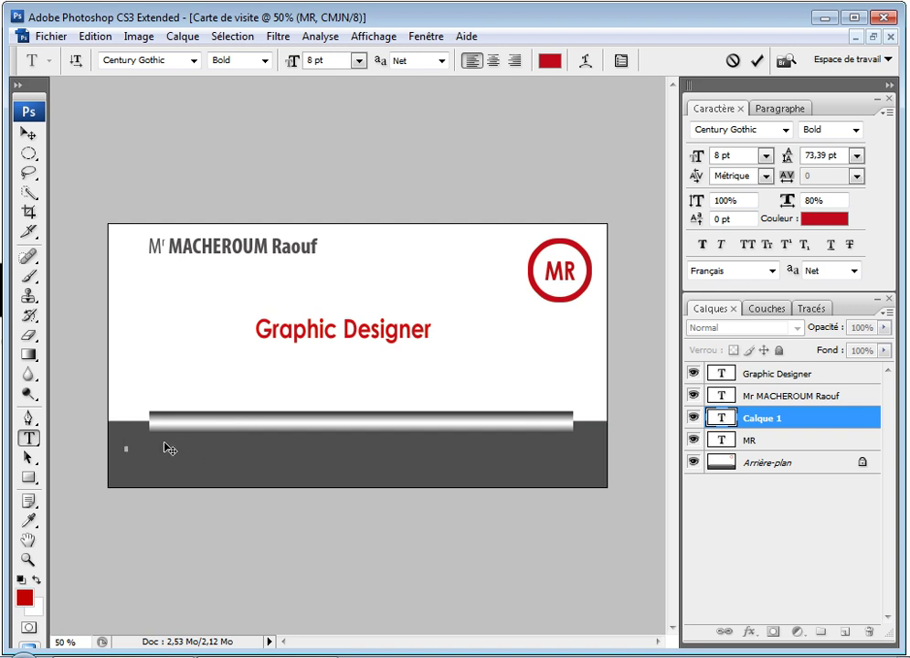
left_click(264, 61)
left_click(259, 81)
Step: Set the text colour to white and type the cardholder's postal address
left_click_drag(182, 446, 124, 447)
left_click(24, 597)
left_click_drag(413, 280, 403, 265)
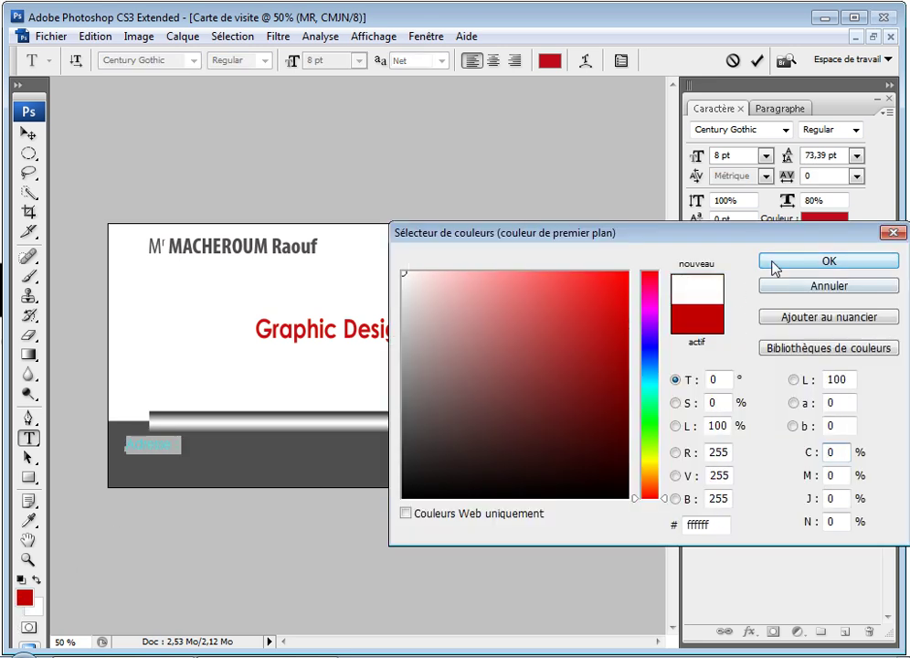
left_click(776, 263)
left_click(169, 439)
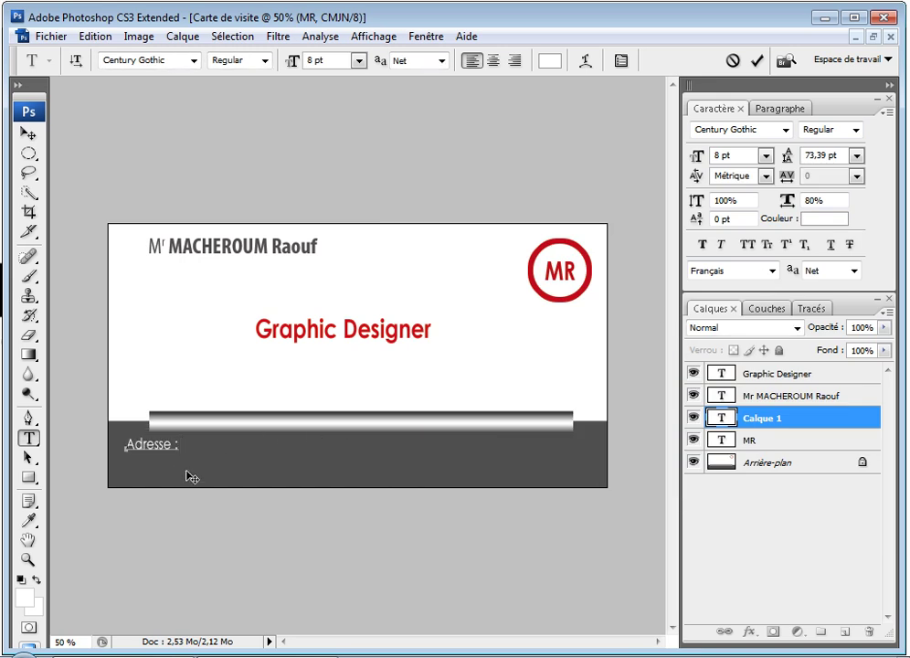
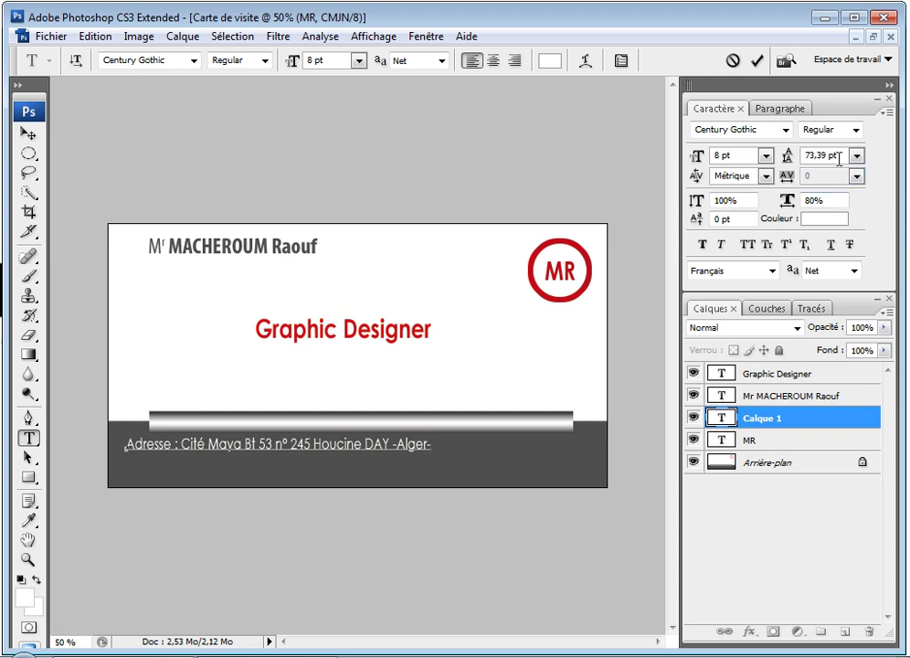
Step: Shift the address line further right and set its leading to Auto
left_click_drag(406, 473, 482, 470)
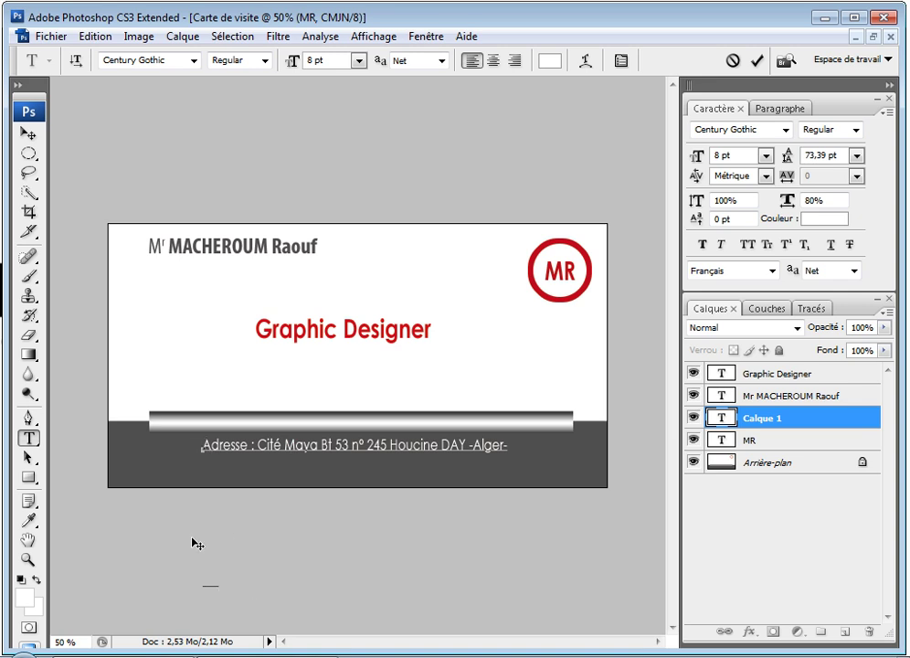
left_click_drag(195, 448, 268, 587)
left_click(857, 156)
left_click(852, 179)
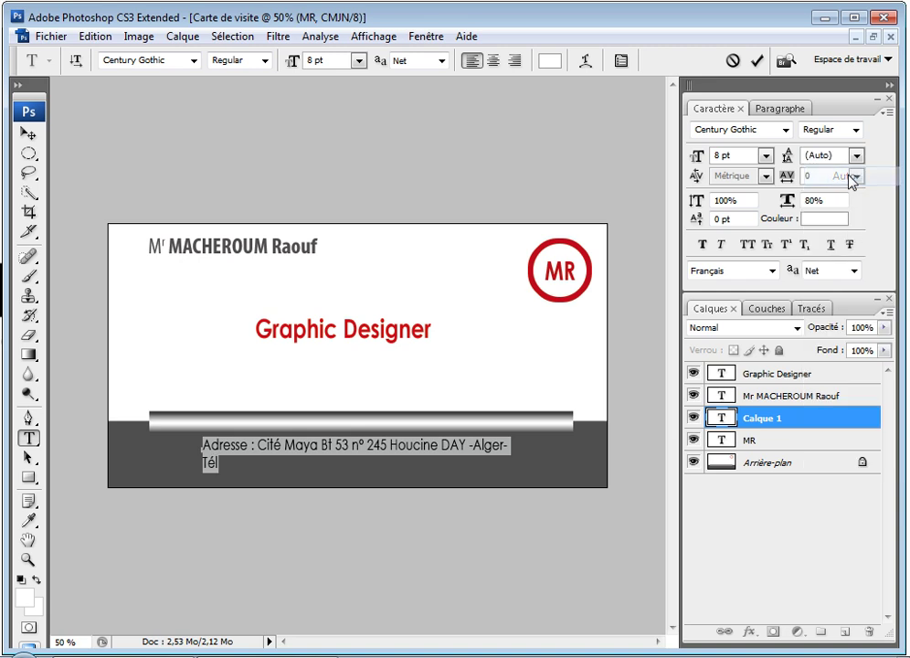
Step: Type a second line holding the cardholder's phone number and e-mail address
left_click(212, 463)
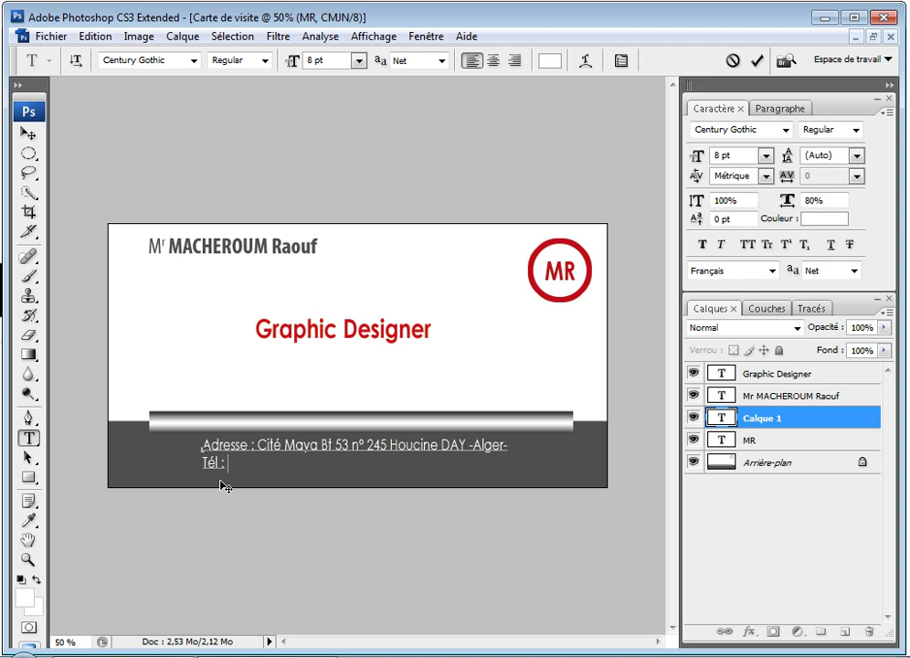
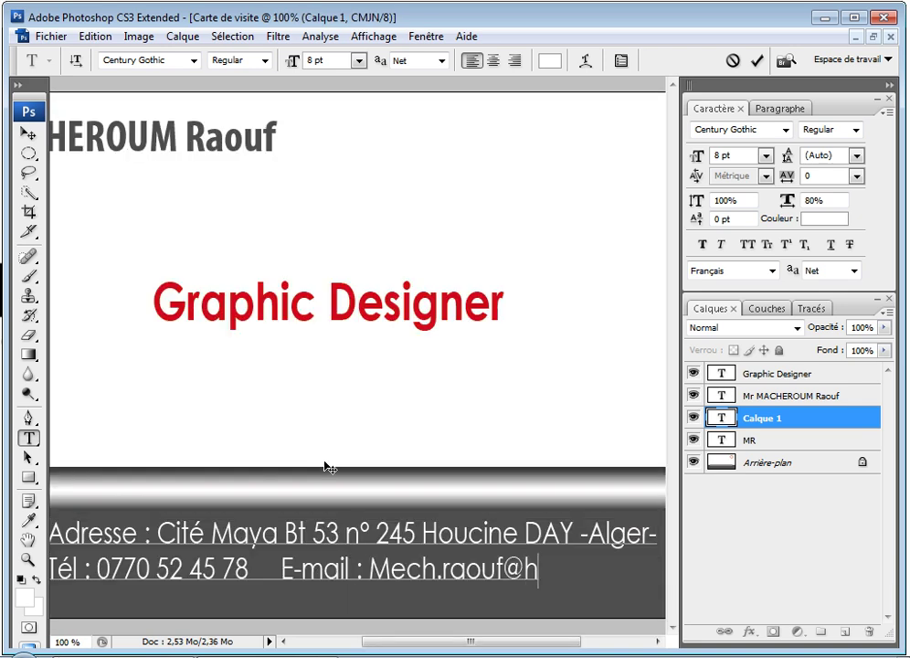
key("ctrl")
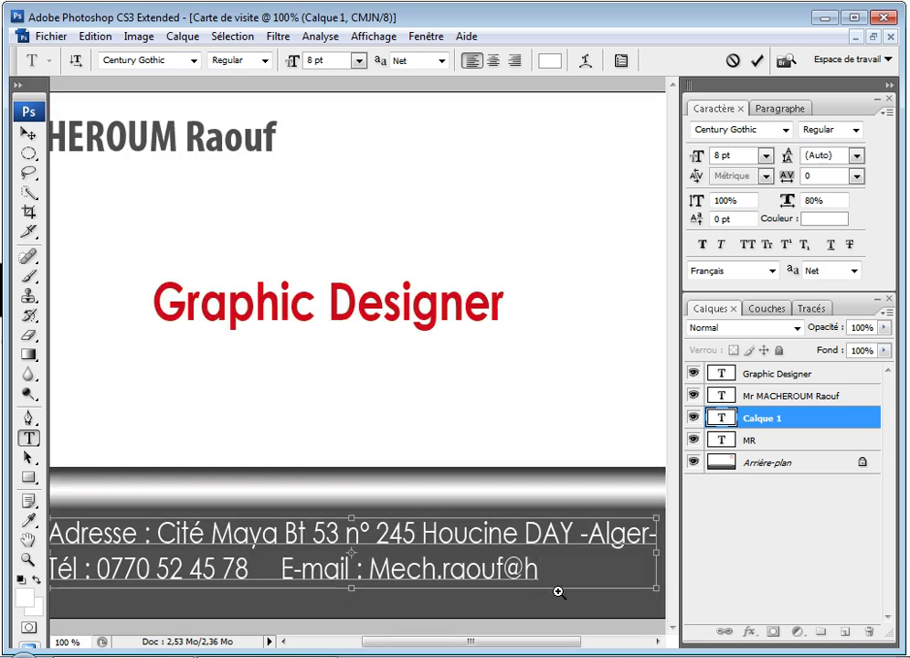
left_click(559, 581, "ctrl+alt")
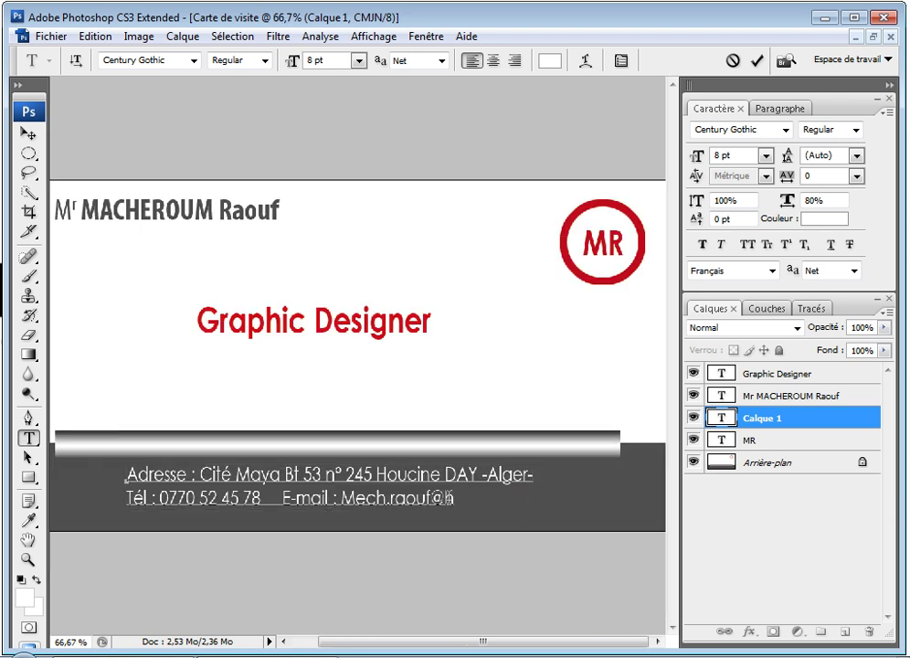
type("otmail.com")
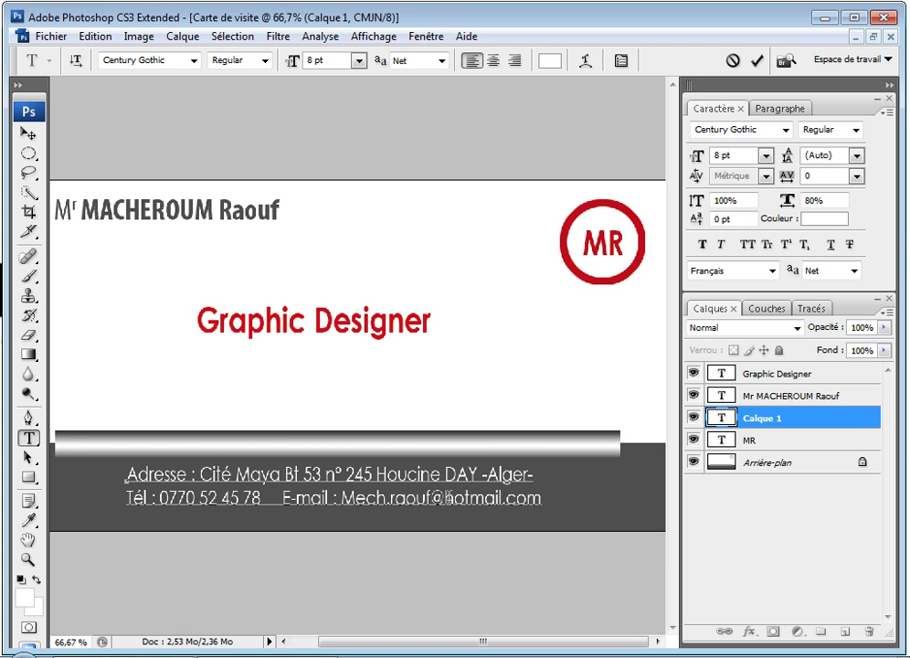
Step: Centre-align both contact lines, move them right and down, and set tracking to 200
left_click_drag(126, 474, 548, 486)
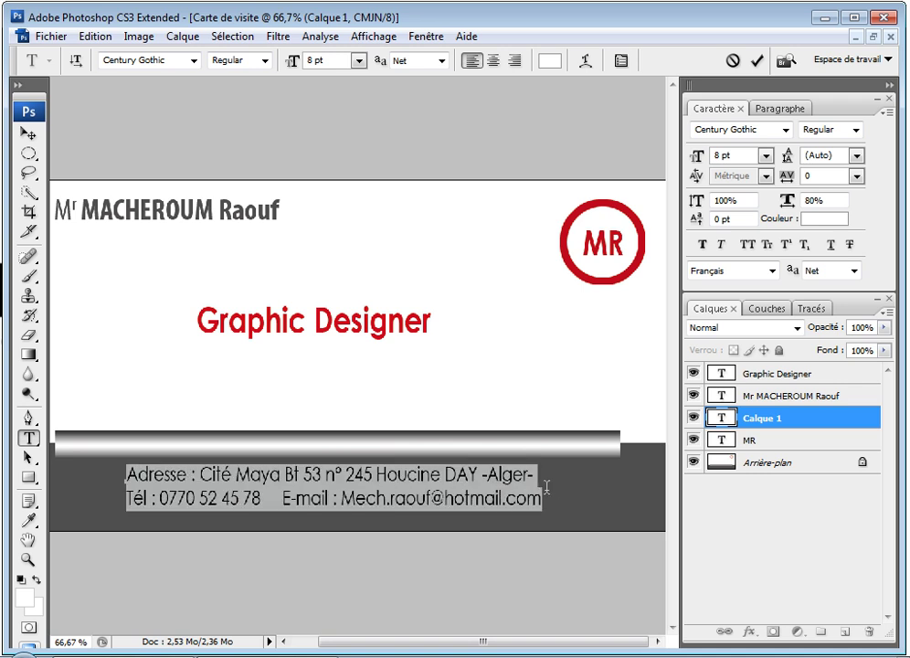
left_click(494, 64)
left_click_drag(345, 539, 524, 549)
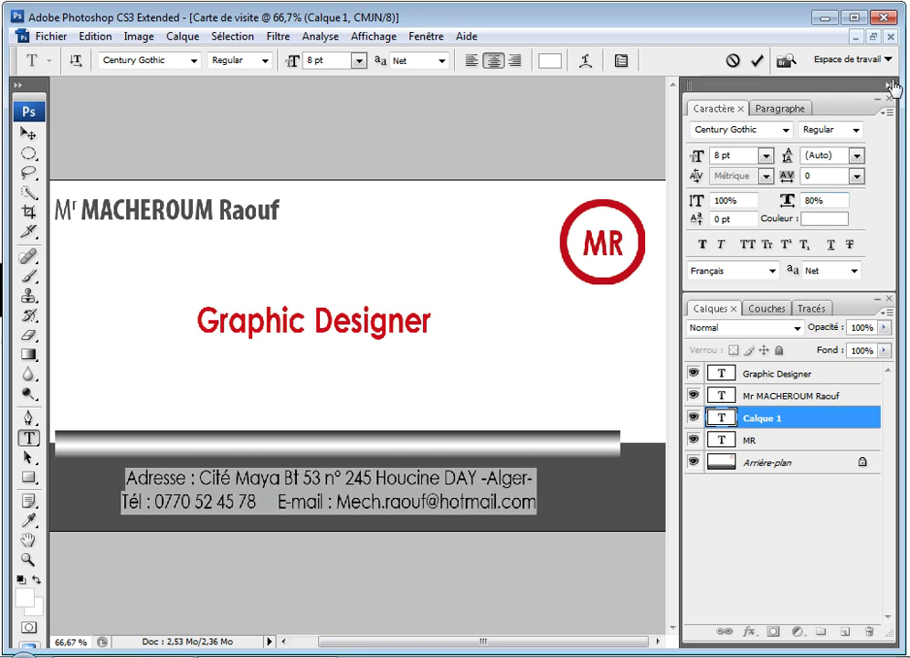
left_click(857, 176)
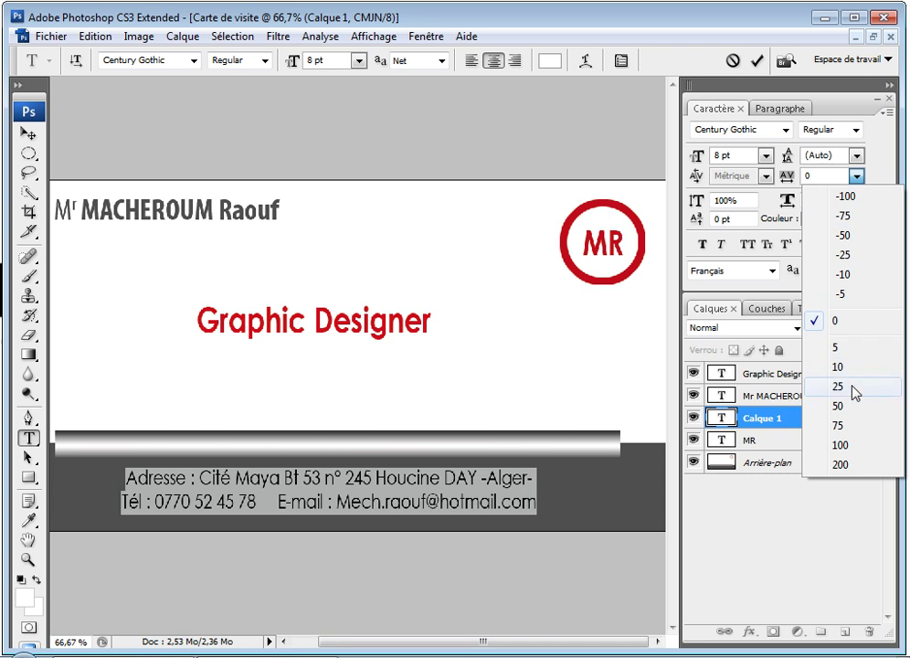
left_click(841, 465)
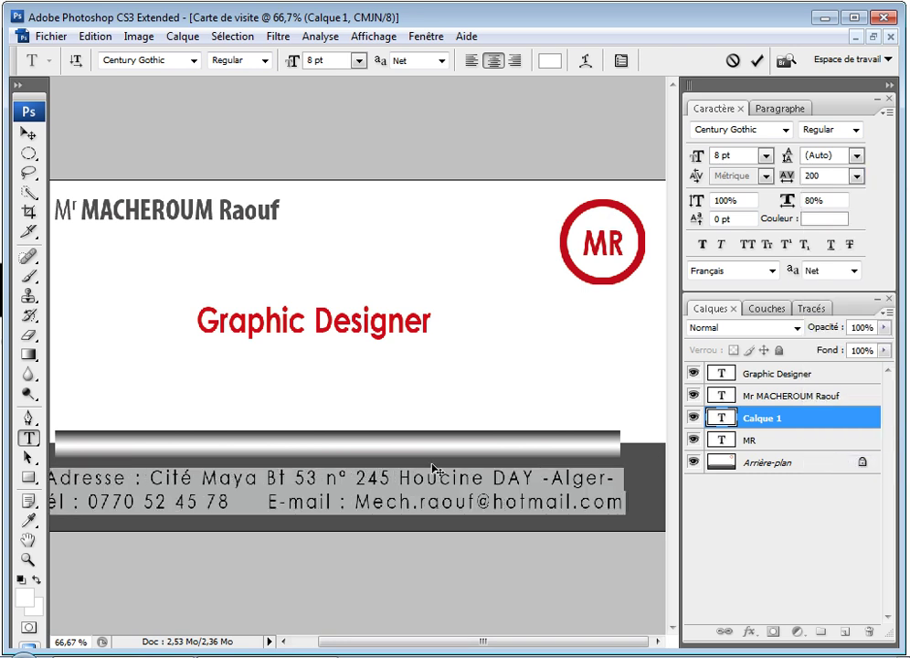
left_click(388, 500)
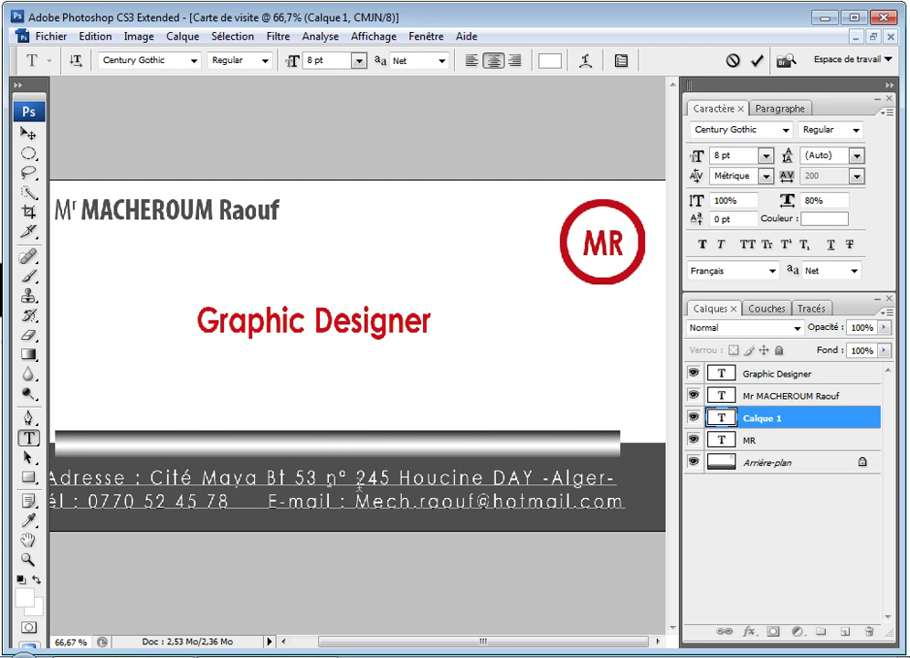
Step: Colour the E-mail : label a very pale yellow at hue 62° as foreground colour
key("ctrl+minus")
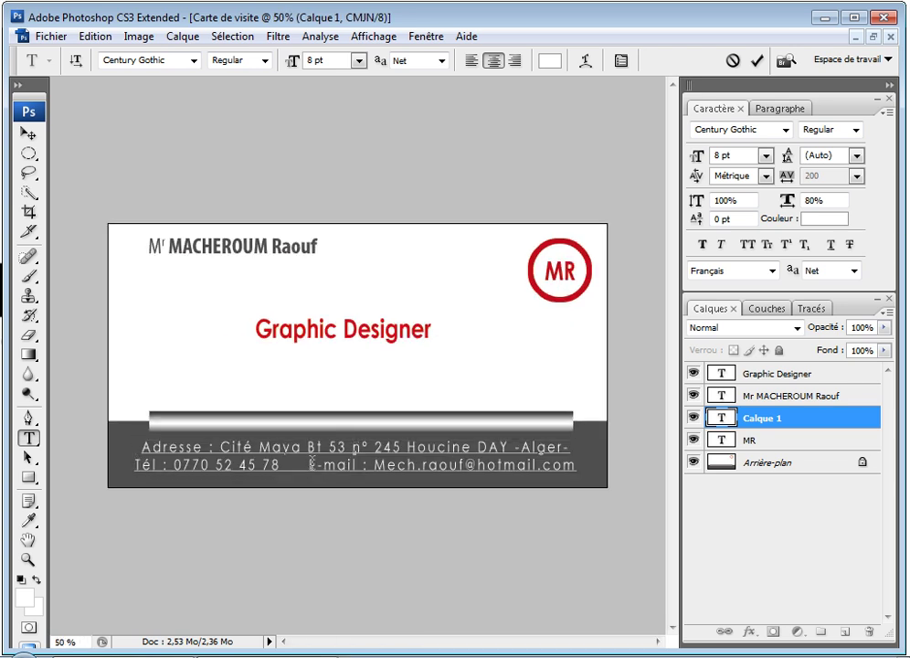
left_click_drag(366, 465, 308, 465)
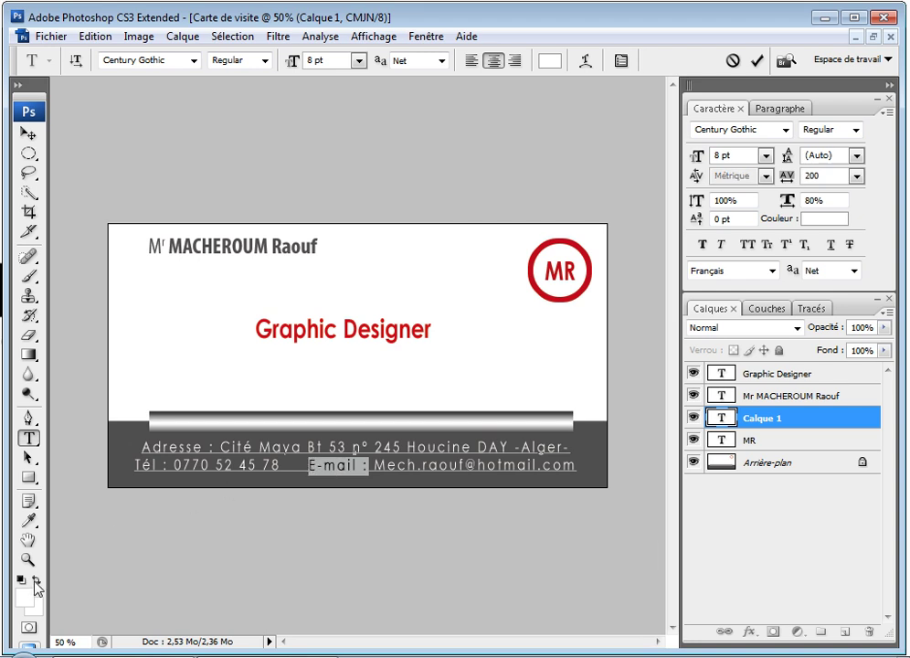
left_click(23, 596)
left_click(654, 458)
left_click_drag(653, 458, 653, 460)
left_click_drag(489, 345, 437, 263)
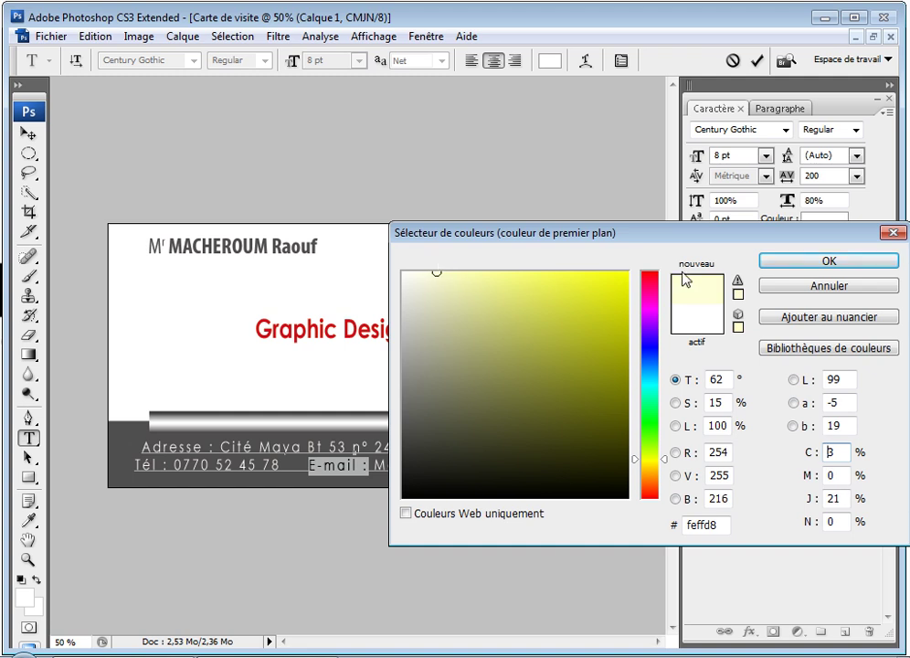
left_click(777, 262)
Step: Make the Tél : label pale yellow fcffb0
left_click_drag(170, 467, 135, 467)
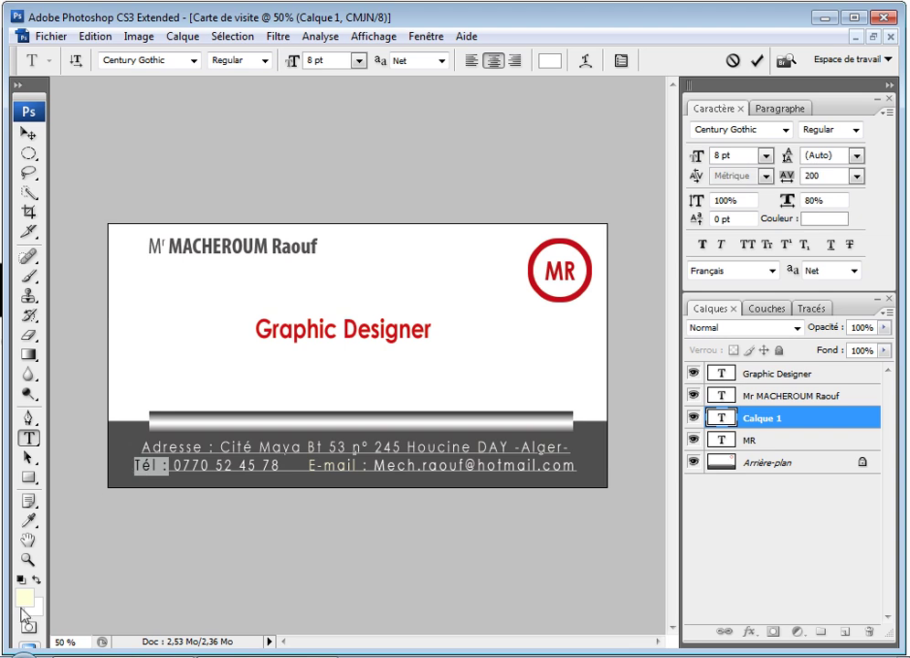
left_click(22, 598)
left_click(520, 321)
left_click_drag(520, 321, 472, 272)
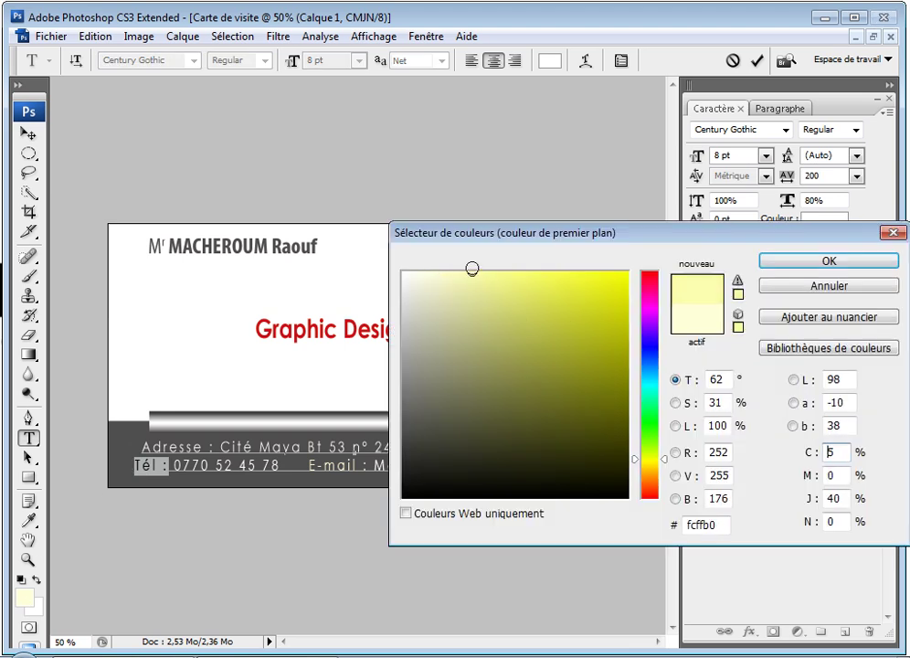
left_click(767, 265)
Step: Recolour the E-mail : label pale yellow fcffb2
left_click(367, 467)
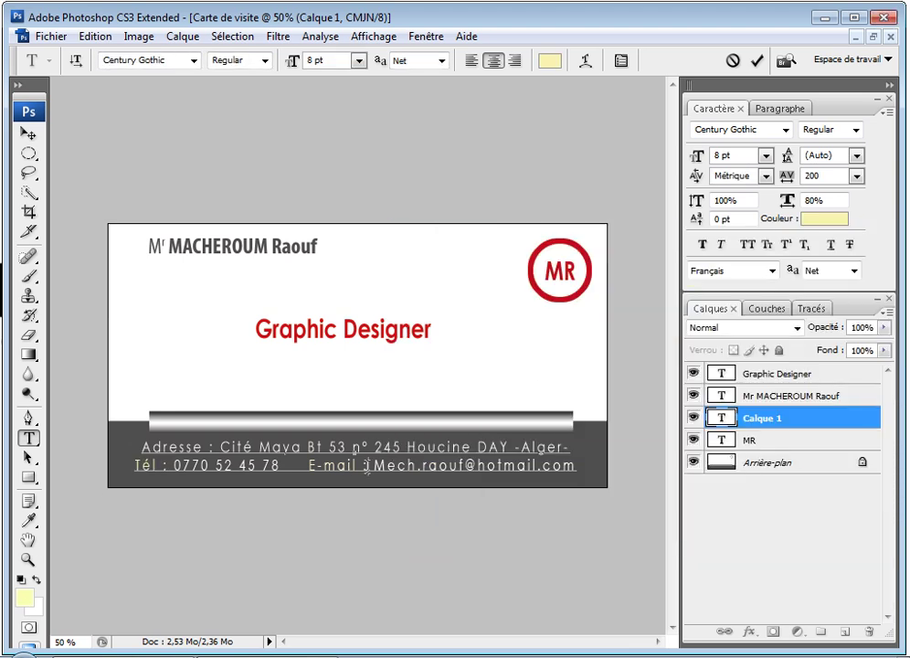
left_click_drag(366, 466, 309, 465)
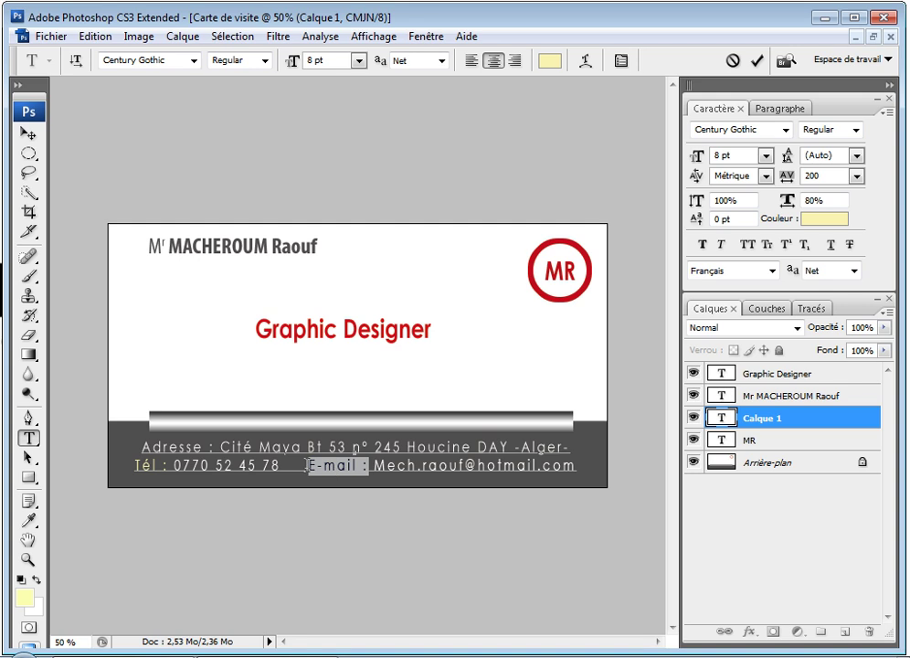
left_click(23, 597)
left_click(479, 308)
left_click_drag(479, 308, 469, 269)
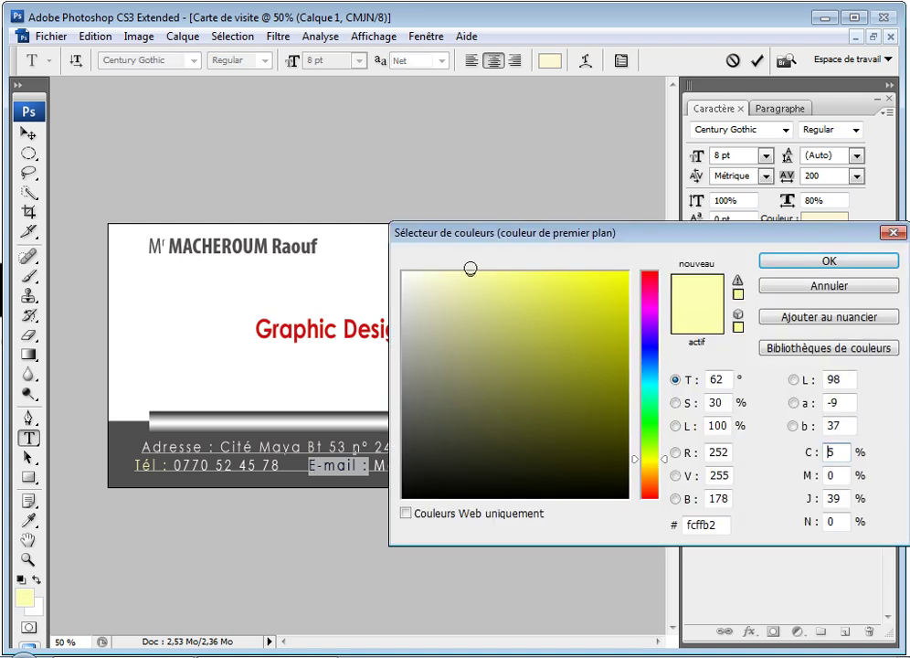
left_click(805, 260)
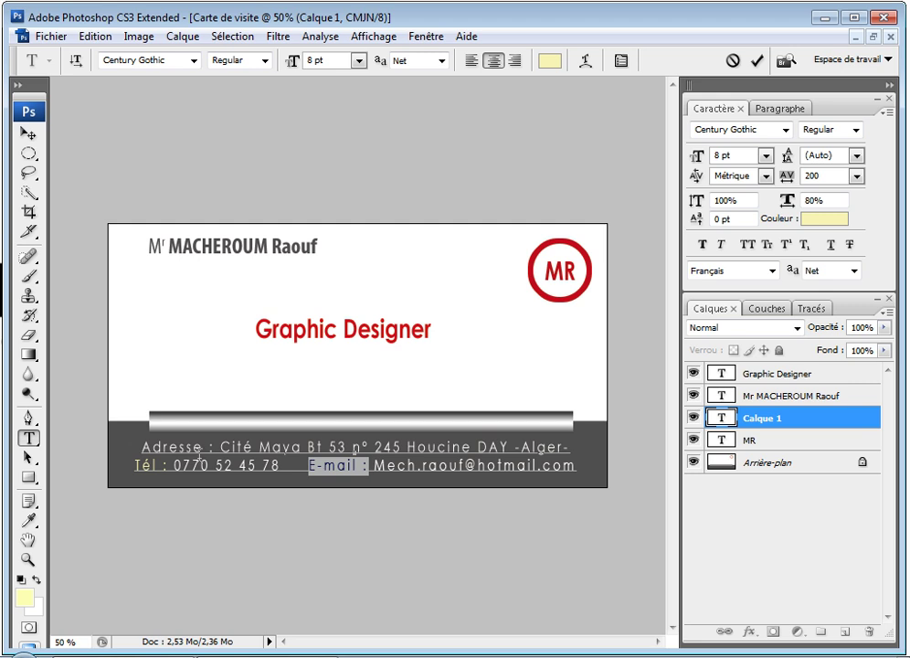
Step: Apply the pale yellow to the Adresse : label and commit the text edits
left_click_drag(213, 448, 142, 448)
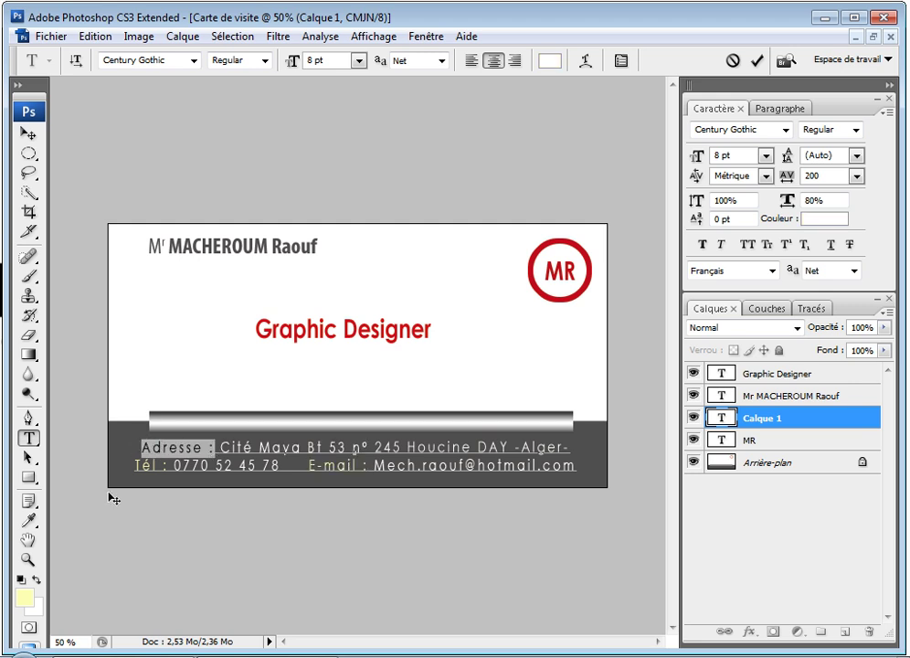
left_click(24, 602)
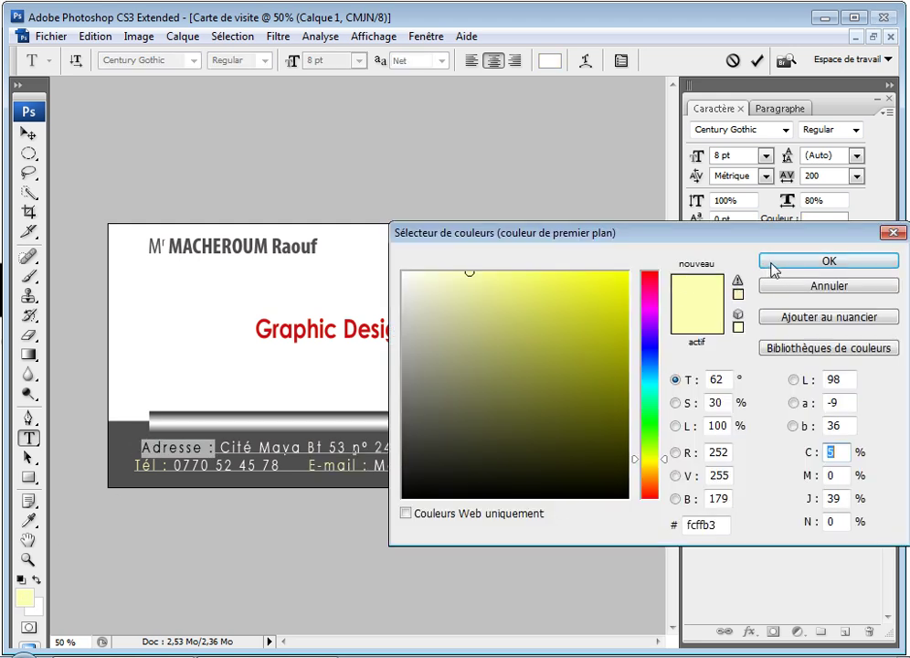
left_click(773, 265)
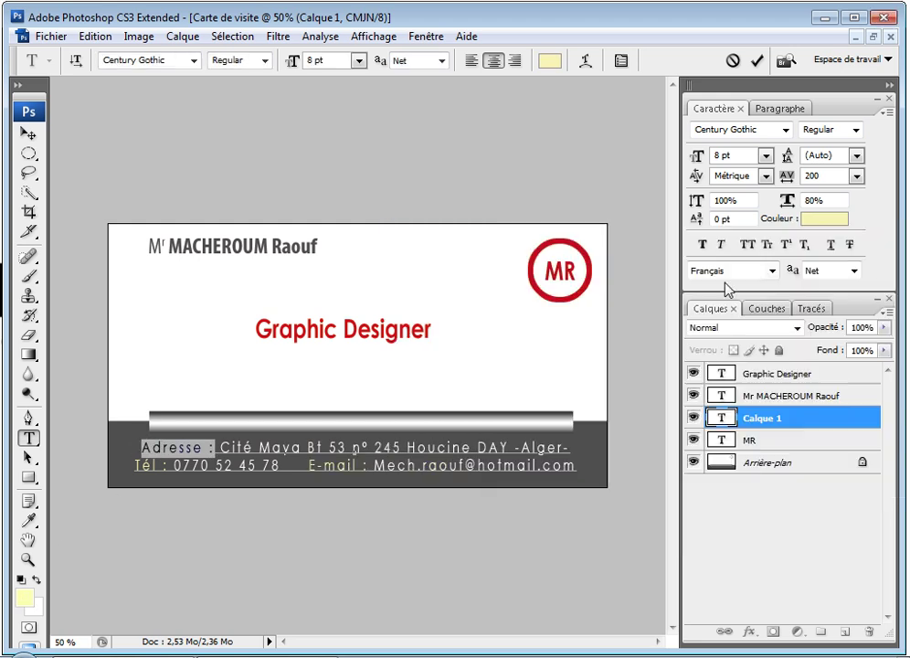
left_click(730, 419)
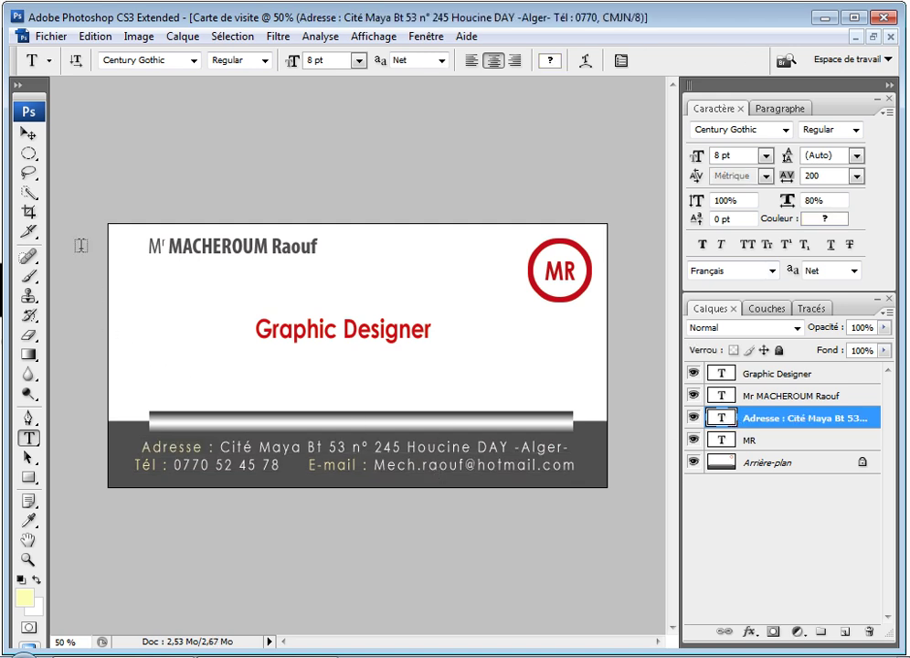
Step: Save the card as Carte de visite01.psd in Formation Photoshop cs 3 > Fichiers de travail, keeping maximum compatibility
left_click(50, 37)
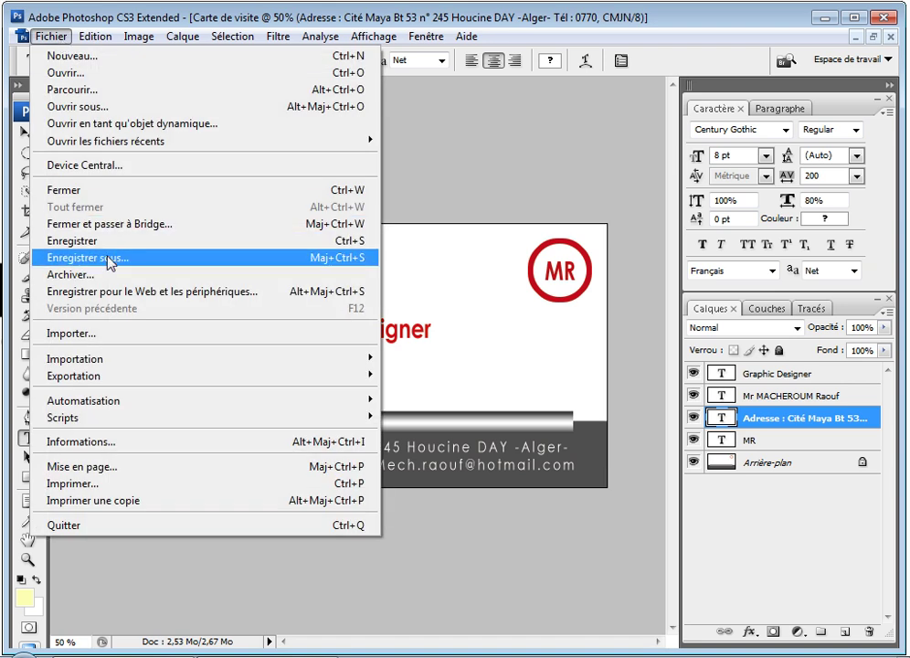
left_click(81, 258)
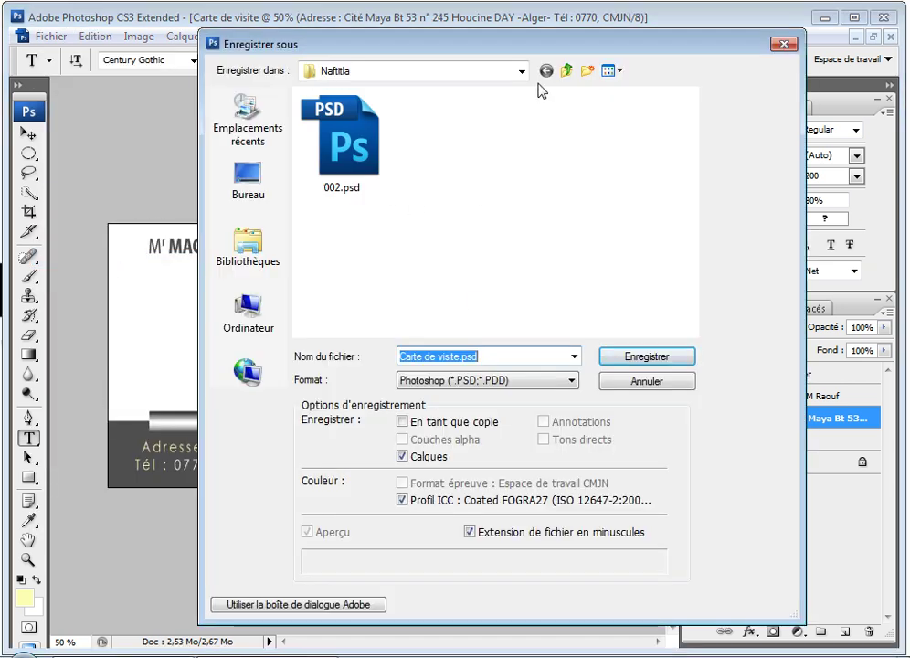
left_click(569, 77)
left_click(568, 77)
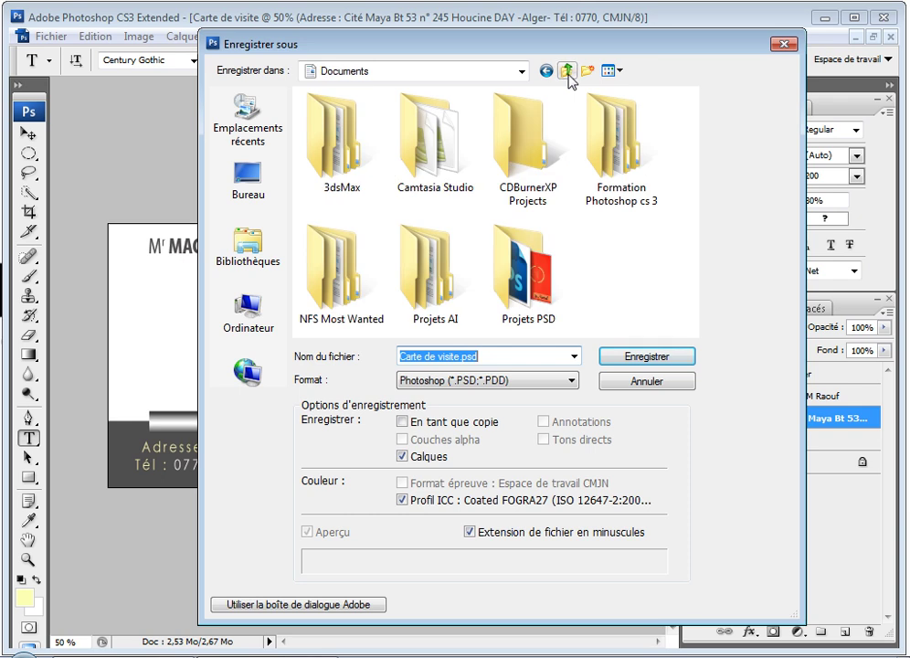
double_click(608, 174)
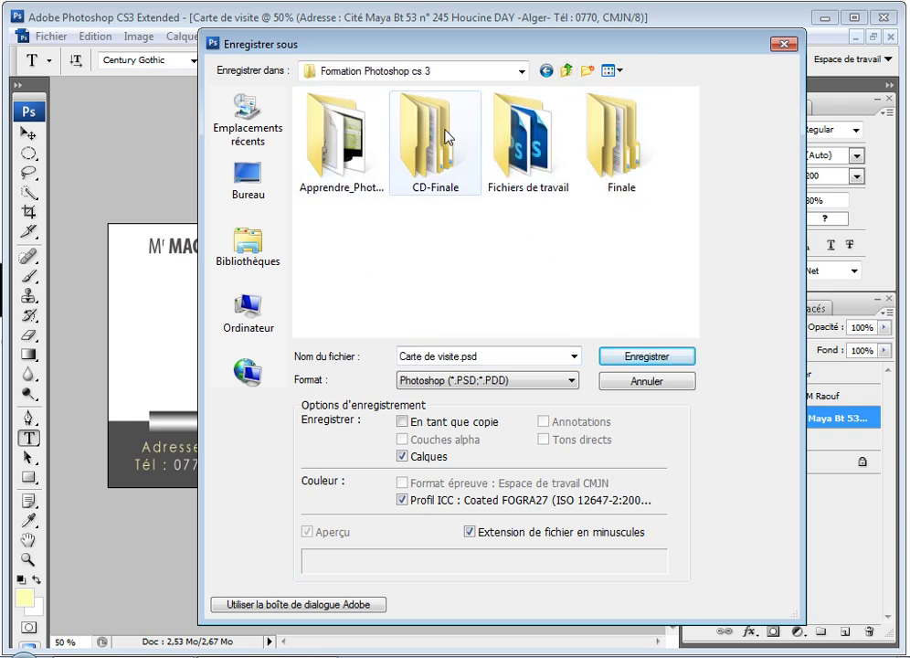
double_click(530, 174)
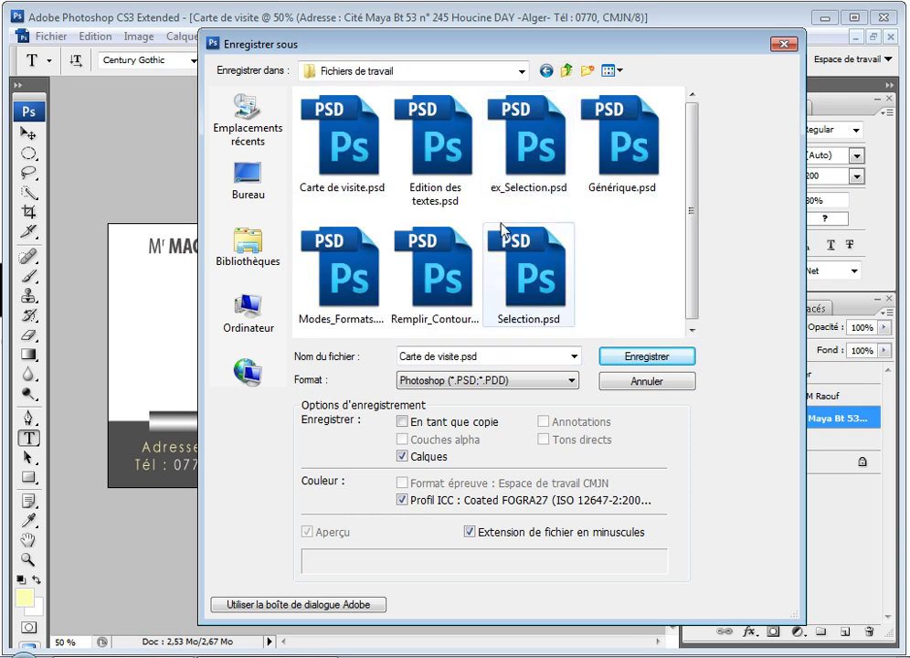
left_click(460, 358)
left_click(460, 357)
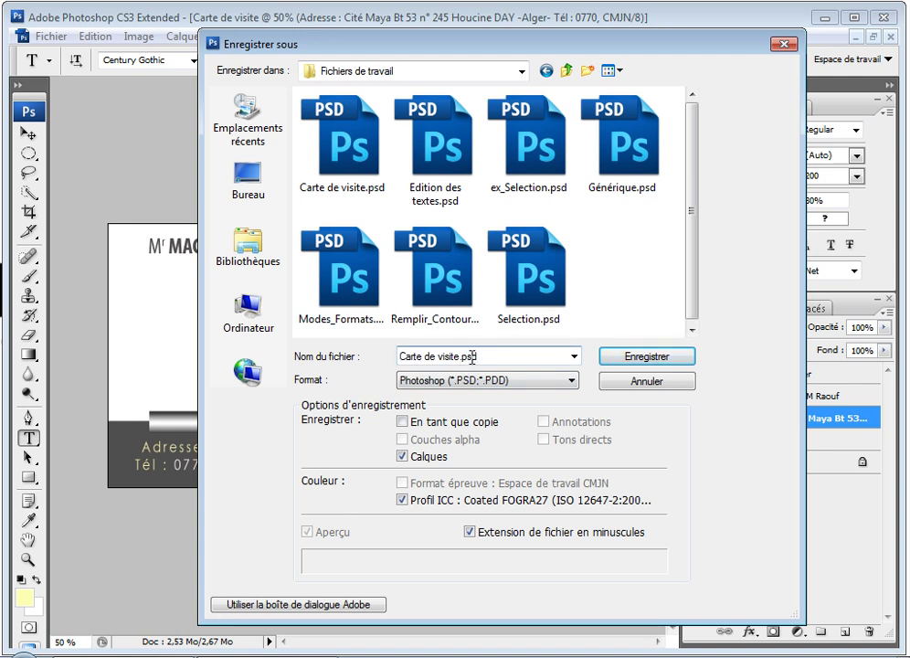
type("01")
left_click(647, 359)
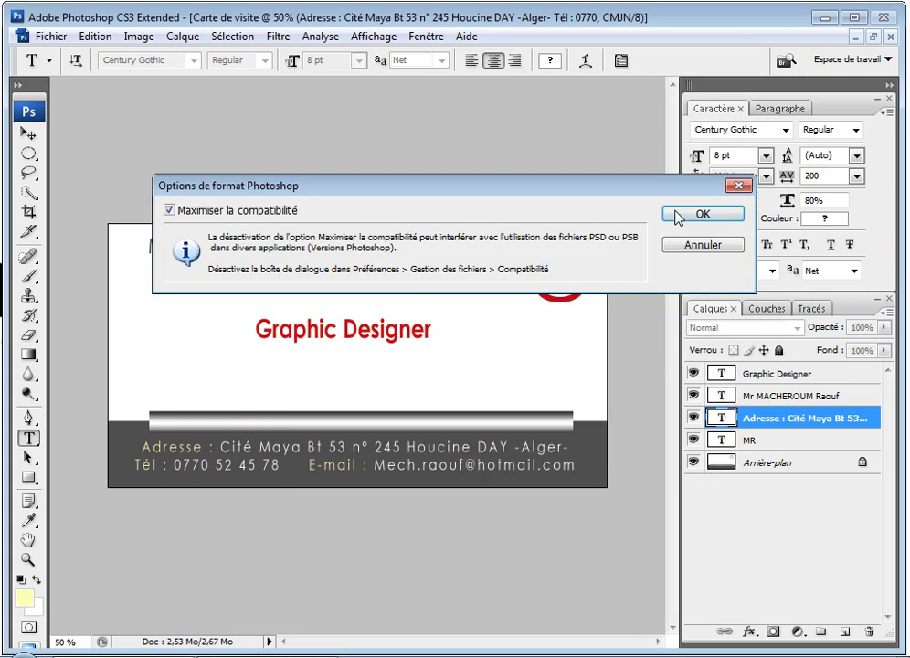
left_click(686, 215)
Step: Save a JPEG copy of the card in the same folder at maximum quality
left_click(51, 36)
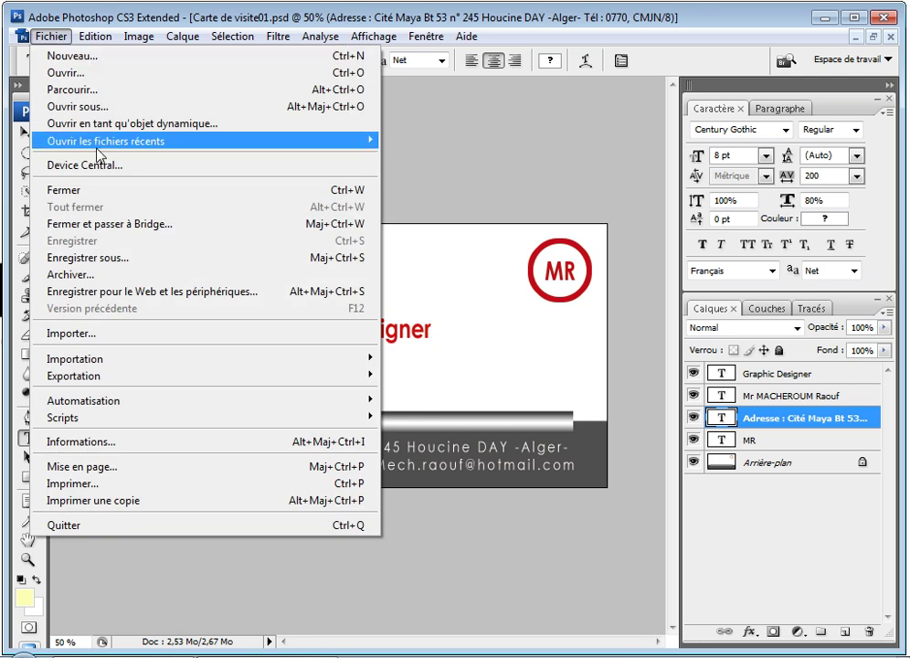
left_click(125, 259)
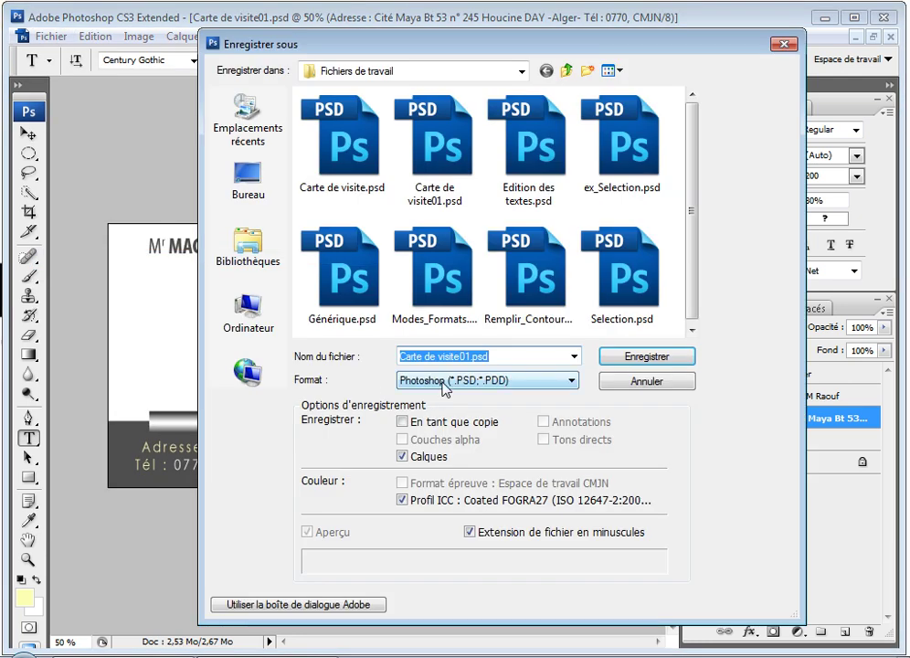
left_click(444, 383)
left_click(455, 454)
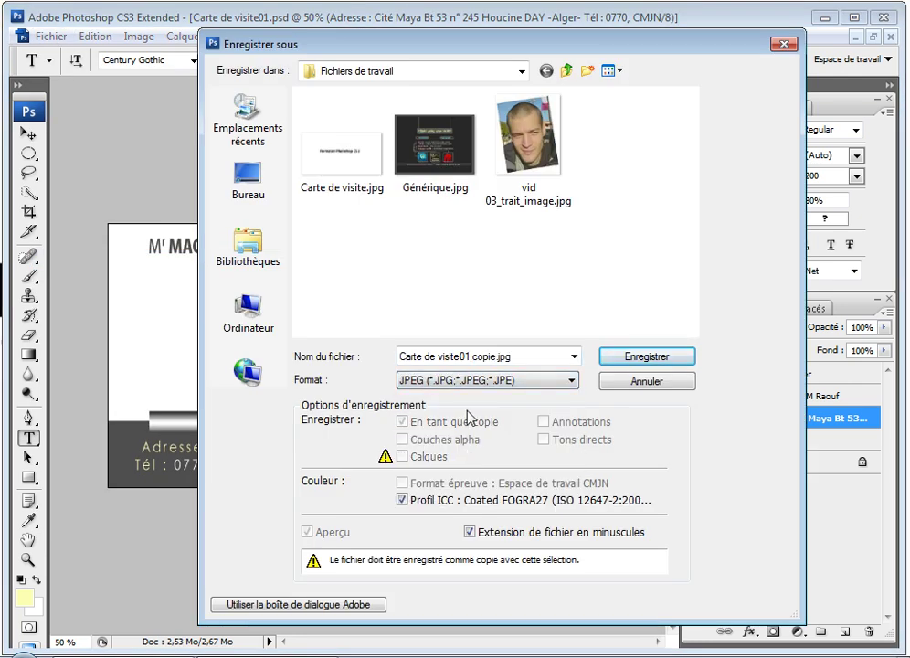
left_click(620, 357)
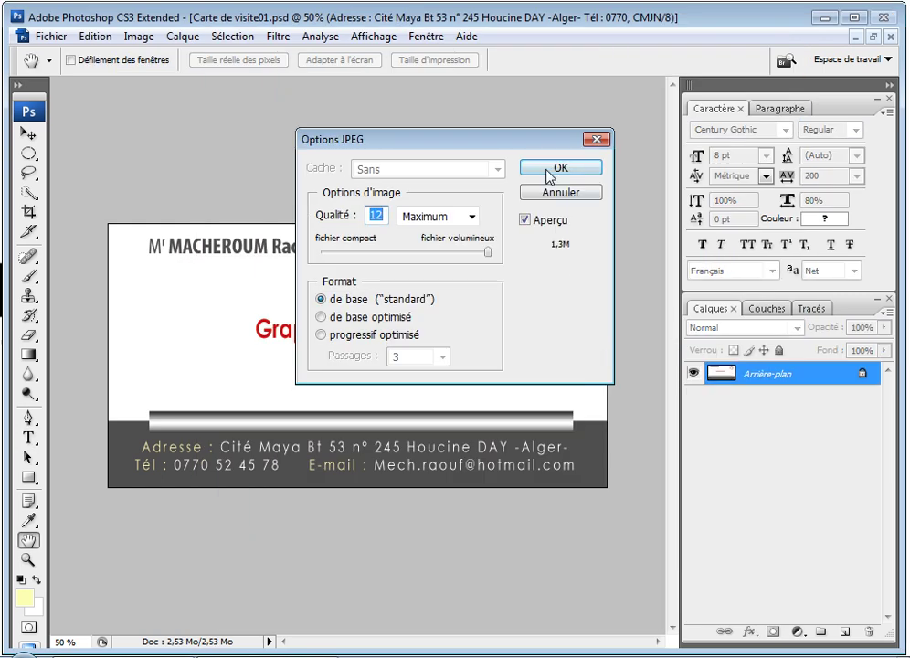
left_click(545, 174)
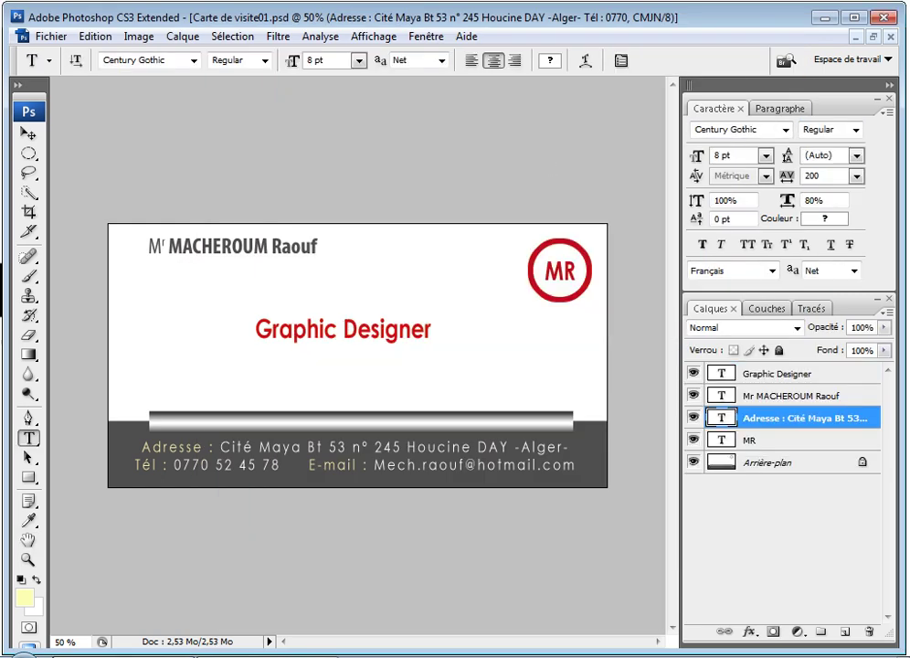
Step: In Explorer, browse Documents > Formation Photoshop cs 3 > Fichiers de travail and open Carte de visite01 copie.jpg
mouse_move(124, 656)
key("super+e")
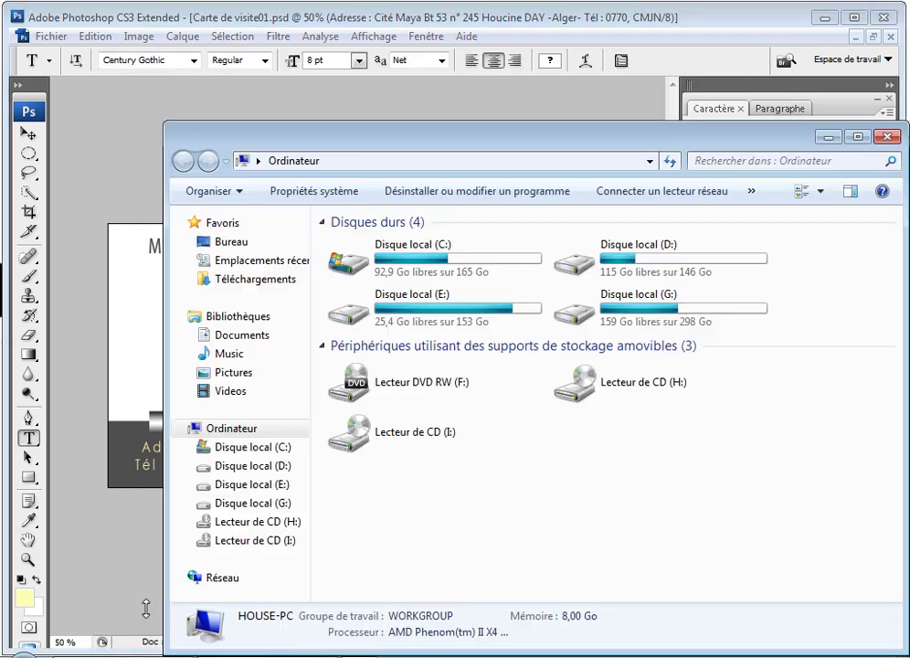
left_click(240, 335)
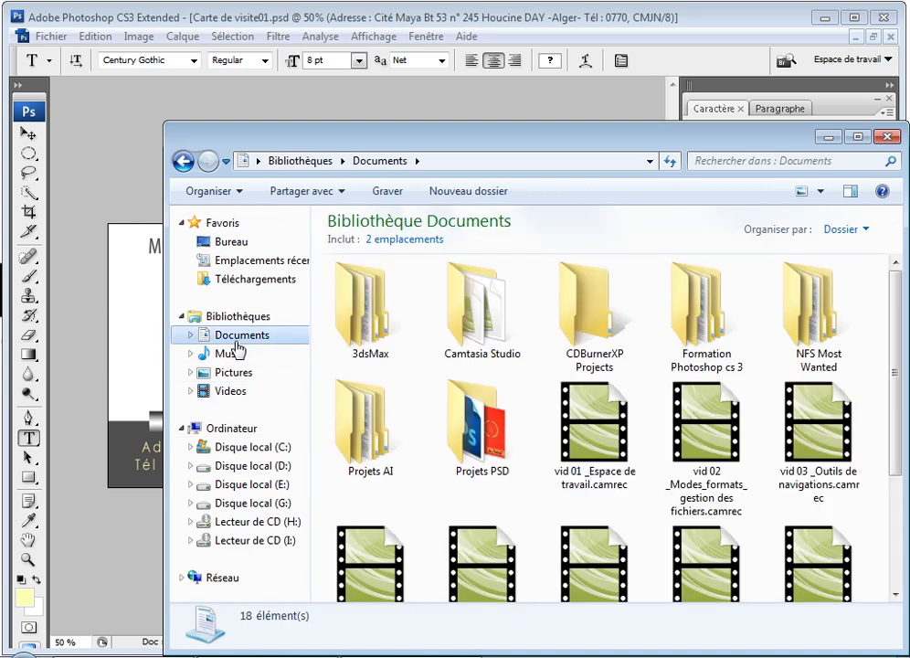
double_click(699, 322)
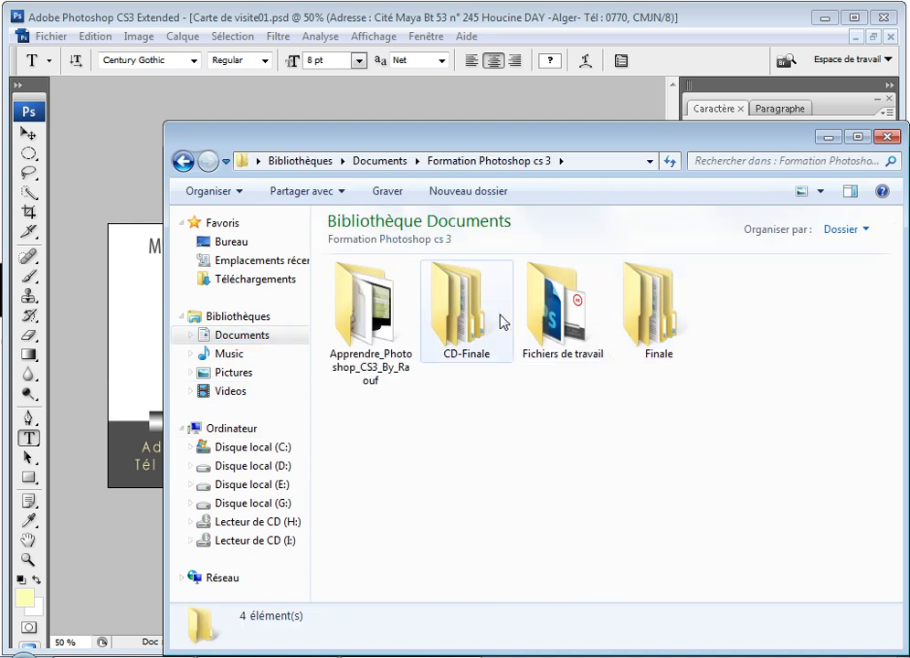
double_click(567, 324)
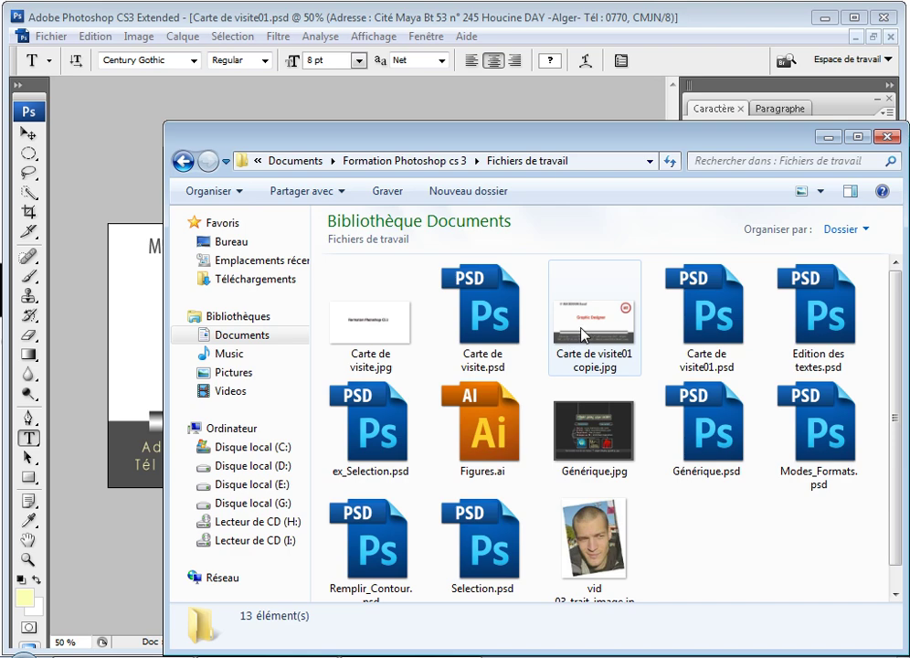
double_click(573, 345)
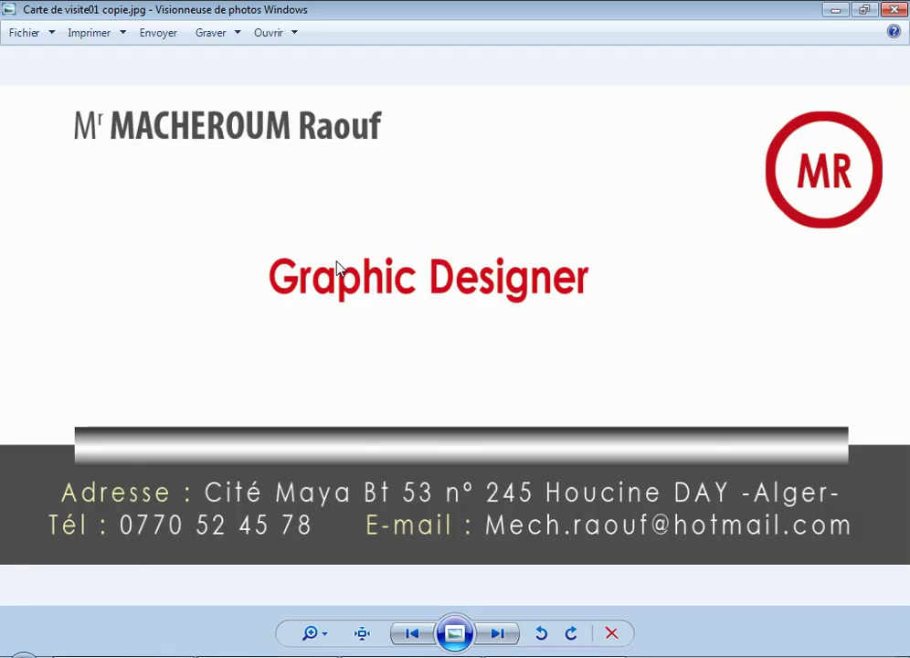